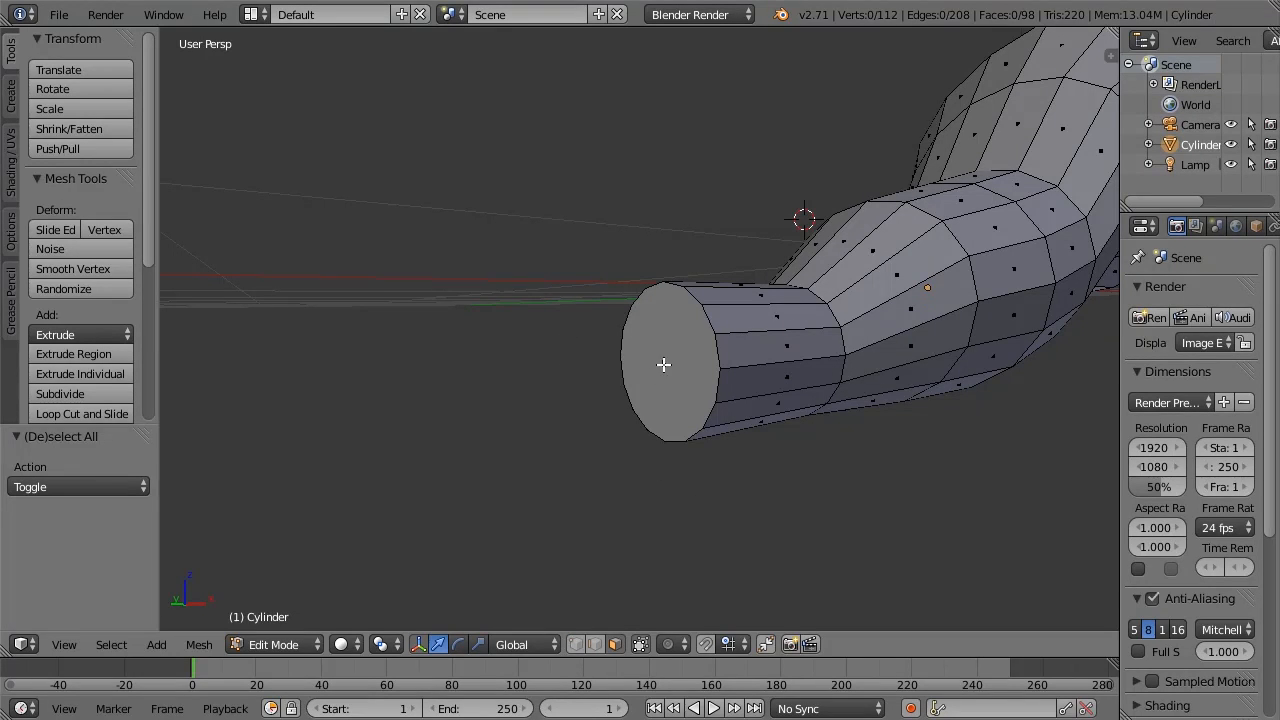
Step: Try selecting individual faces at the tube's end, then switch to Object Mode and back to Edit Mode
{"action": "right_click", "coordinate": [663, 364]}
{"action": "right_click", "coordinate": [773, 324]}
{"action": "right_click", "coordinate": [746, 384]}
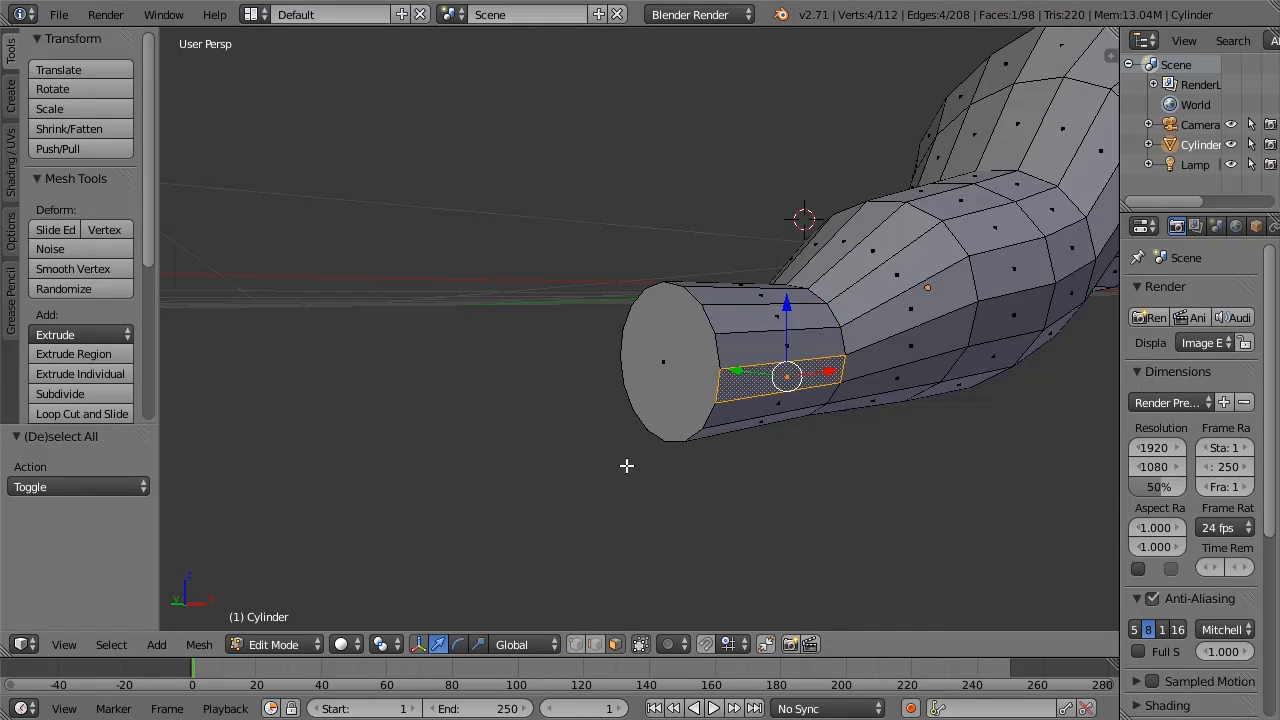
{"action": "left_click", "coordinate": [278, 645]}
{"action": "left_click", "coordinate": [277, 617]}
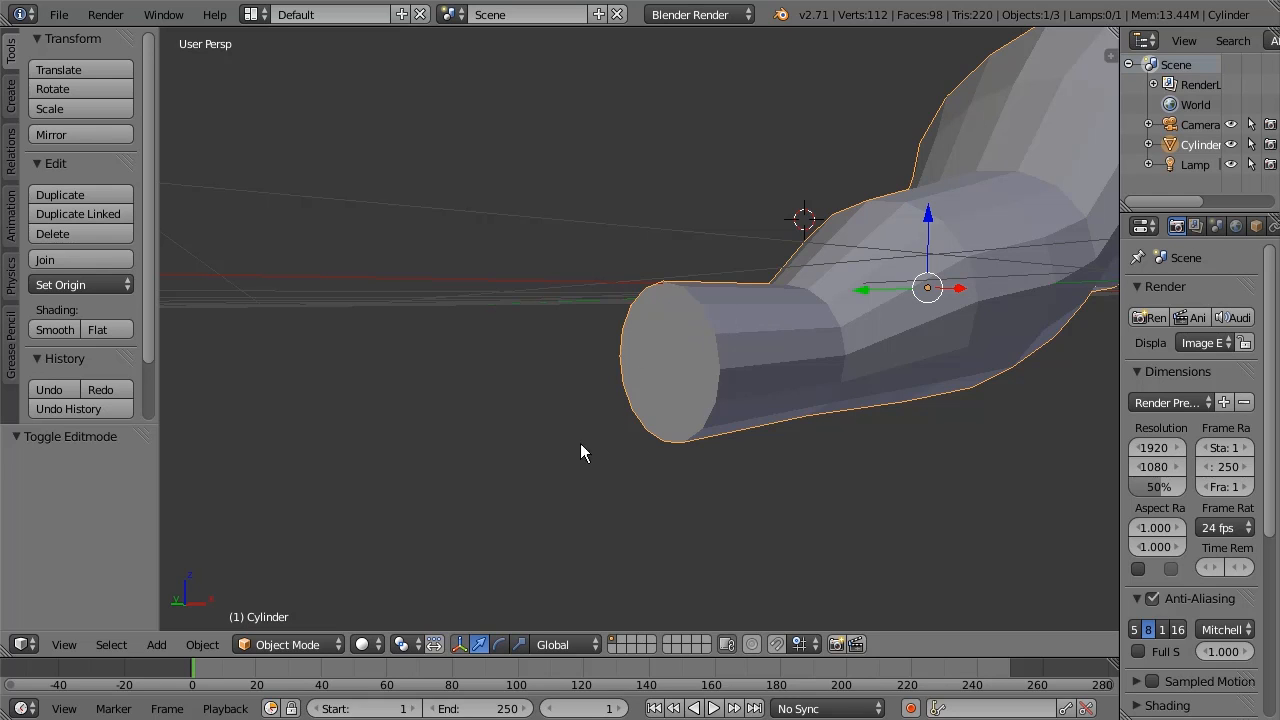
{"action": "left_click", "coordinate": [293, 644]}
{"action": "left_click", "coordinate": [285, 599]}
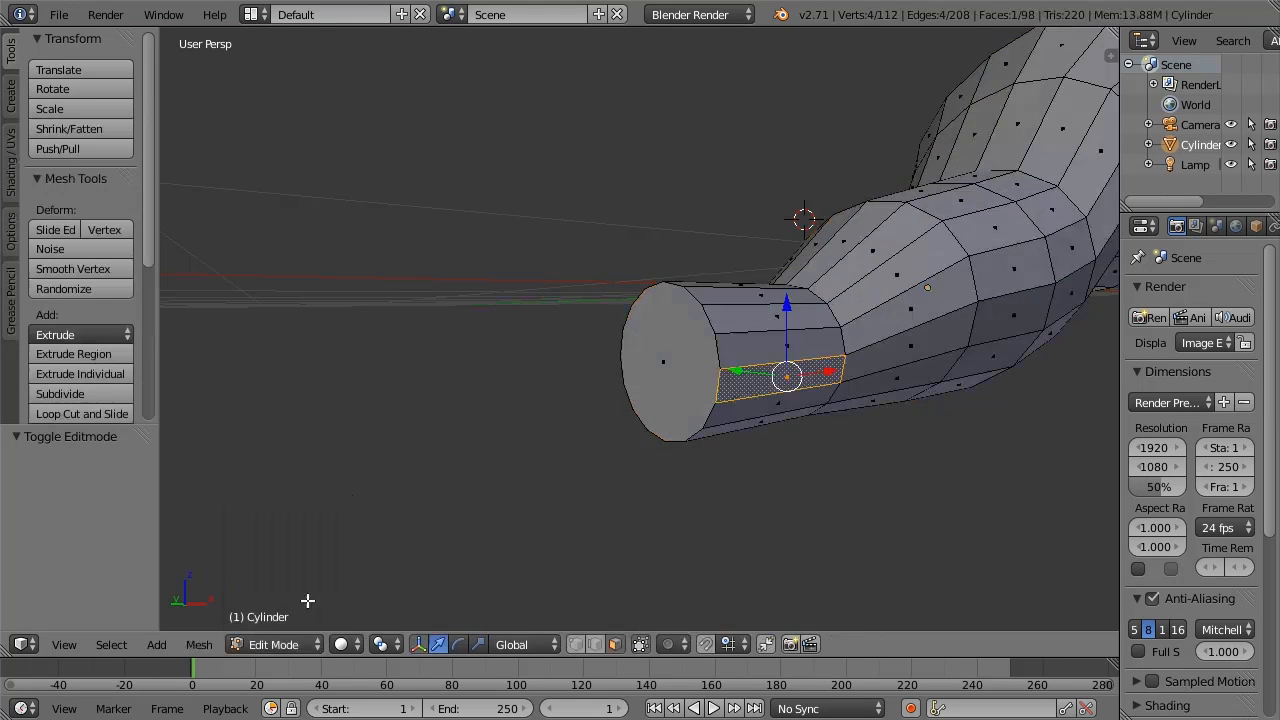
Step: Select the tube's round end cap face and scale it down to about 0.69
{"action": "right_click", "coordinate": [659, 364]}
{"action": "middle_click_drag", "start_coordinate": [928, 509], "coordinate": [883, 514]}
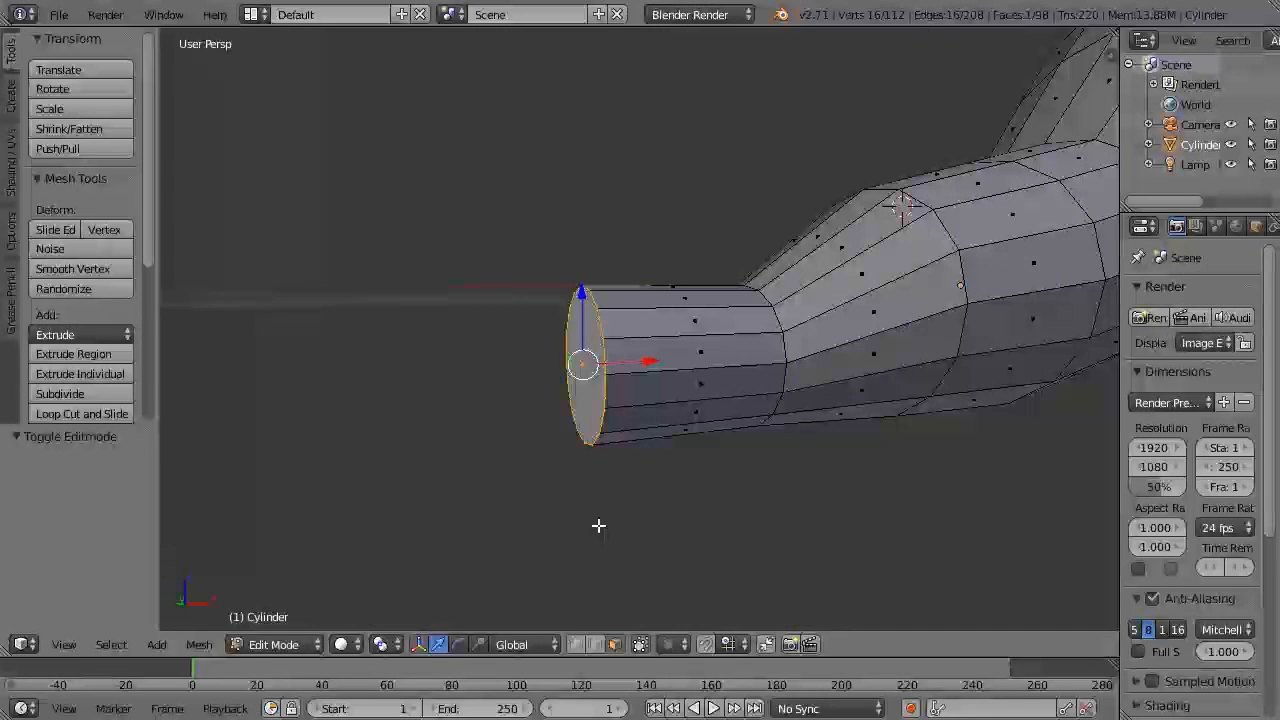
{"action": "key", "text": "s"}
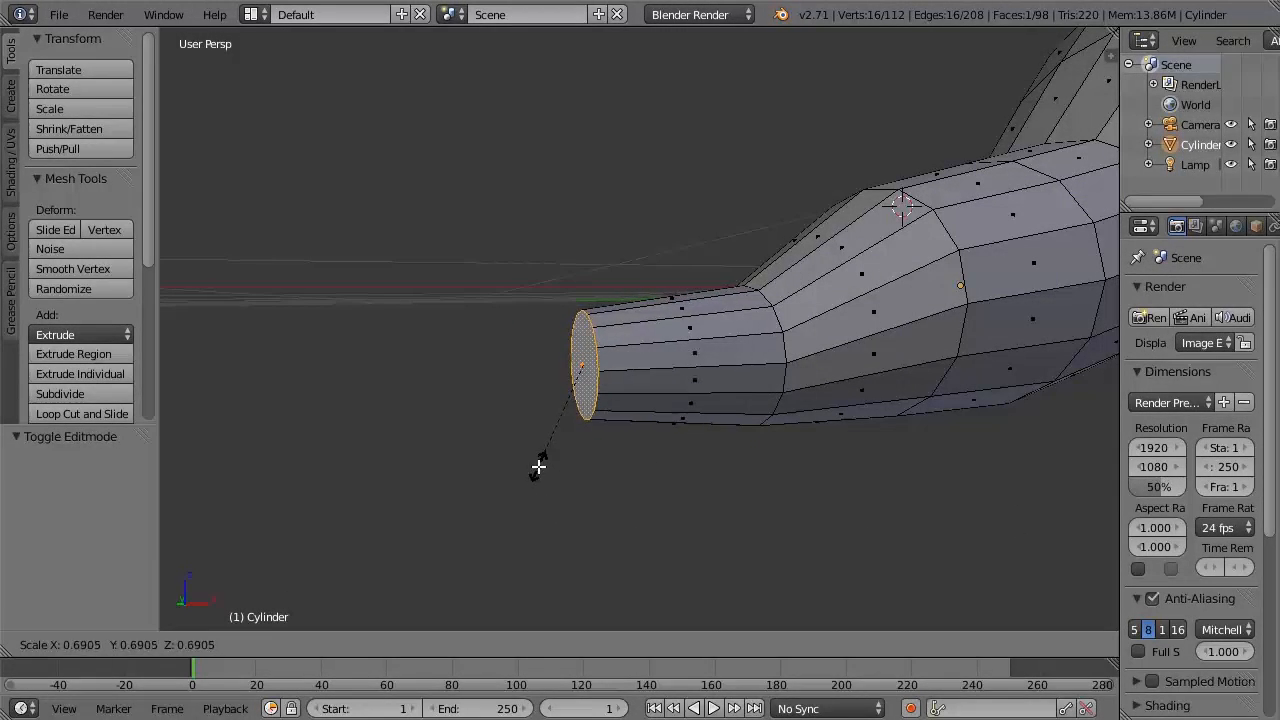
{"action": "left_click", "coordinate": [538, 466]}
Step: Extrude the end cap outward by about 0.216 along X and scale the new face down to about 0.684
{"action": "middle_click_drag", "start_coordinate": [768, 504], "coordinate": [792, 515]}
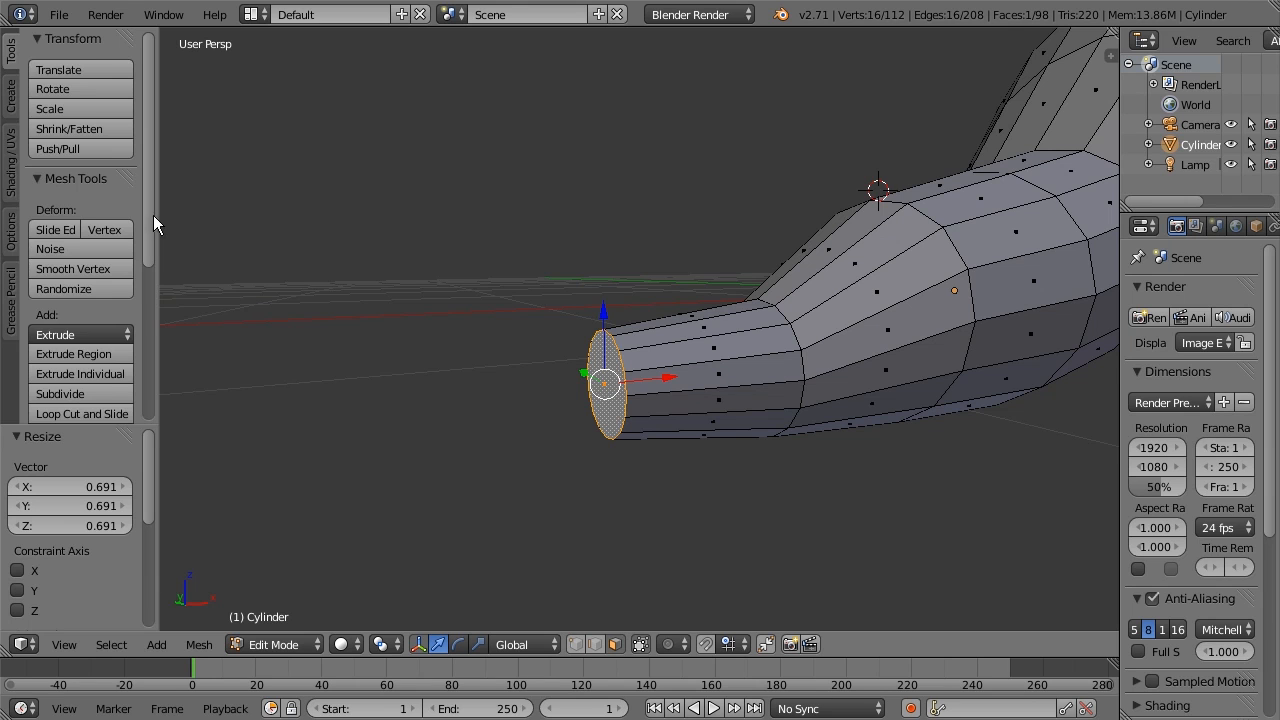
{"action": "scroll", "coordinate": [157, 258], "scroll_direction": "down", "scroll_amount": 3}
{"action": "left_click", "coordinate": [109, 228]}
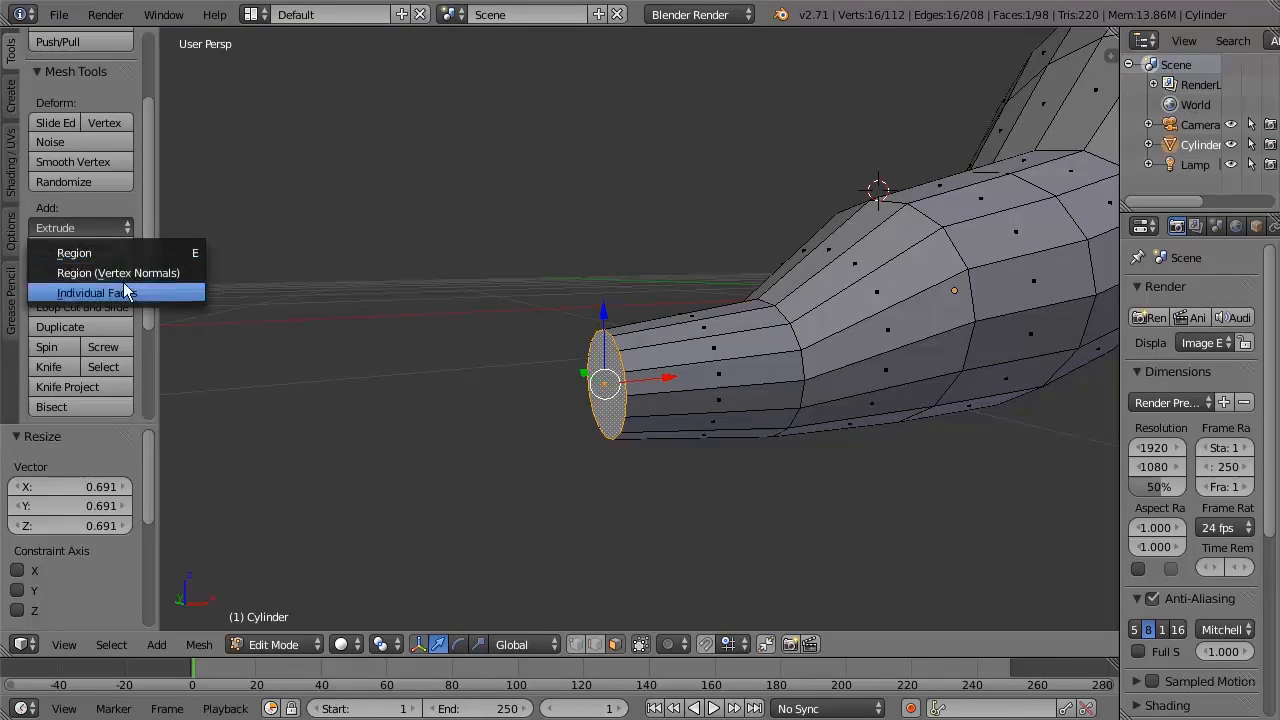
{"action": "left_click", "coordinate": [151, 221]}
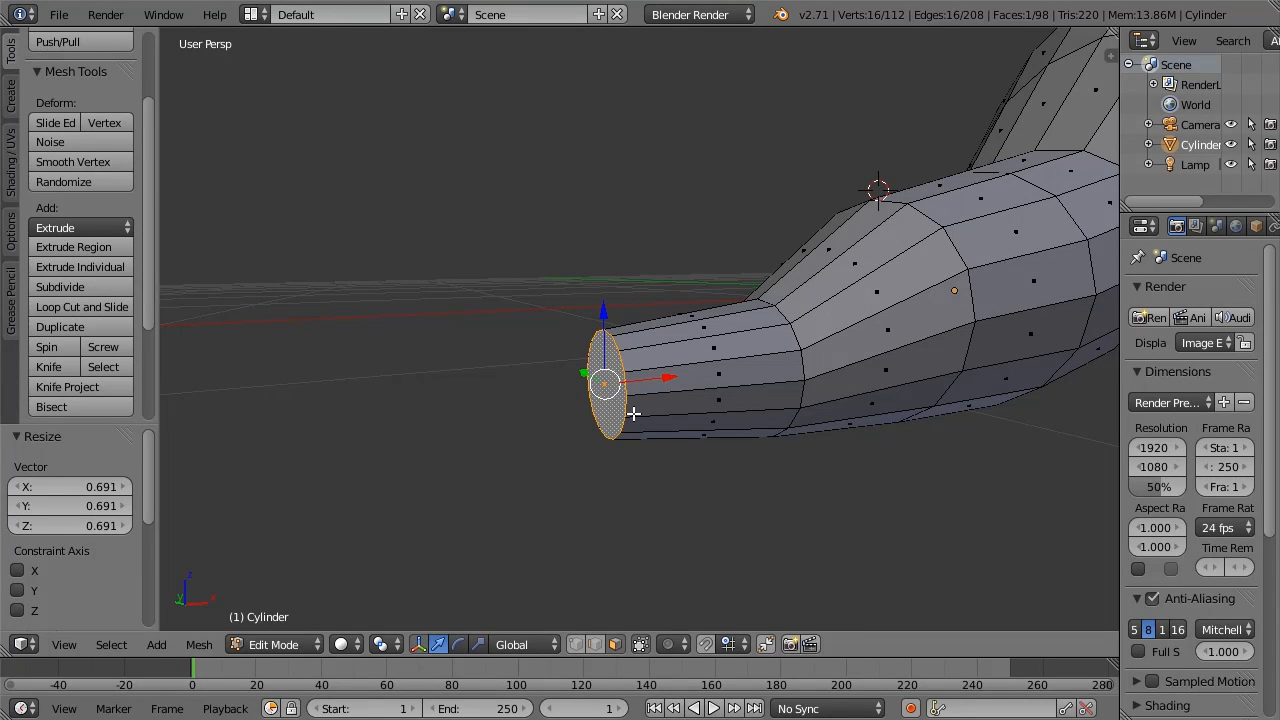
{"action": "key", "text": "e"}
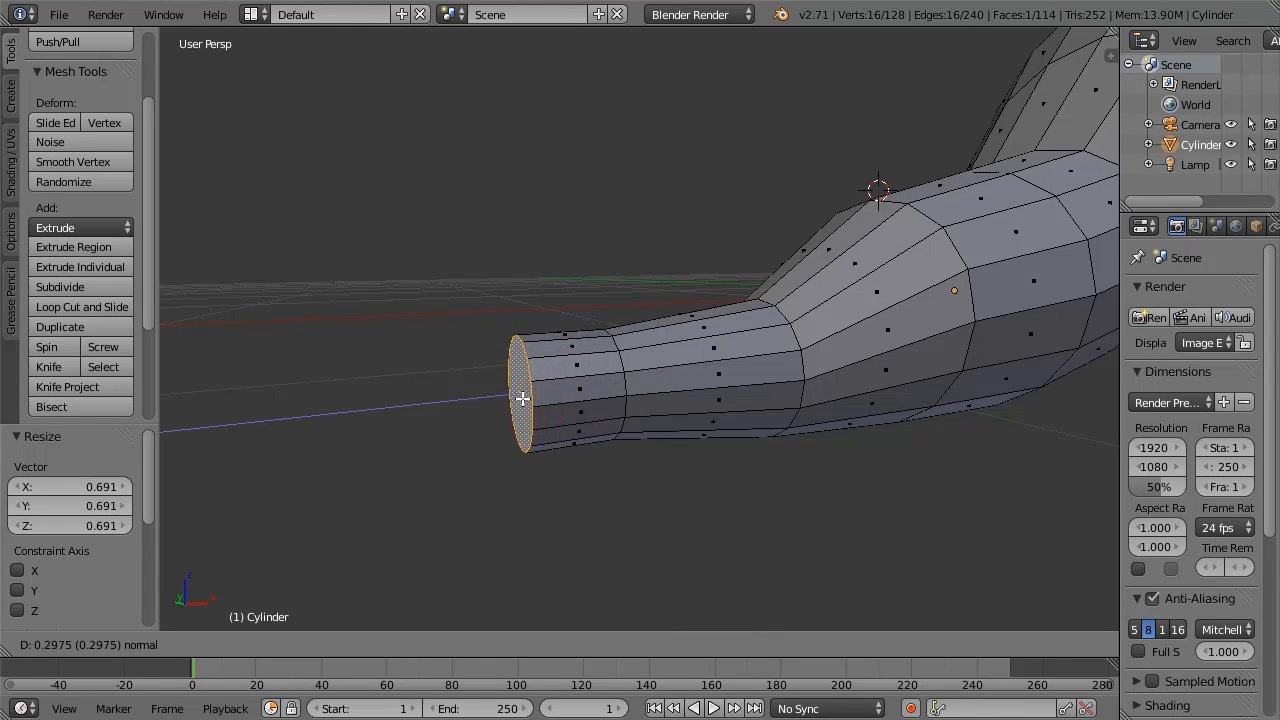
{"action": "left_click", "coordinate": [547, 400]}
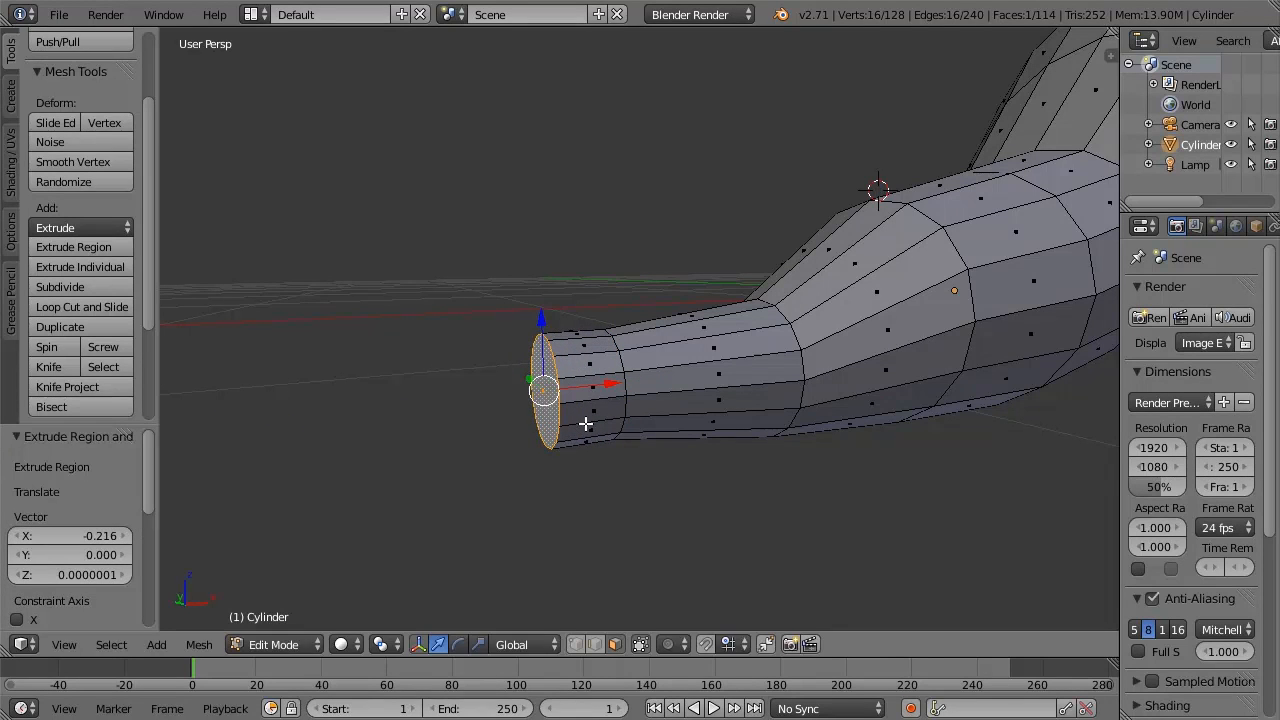
{"action": "key", "text": "s"}
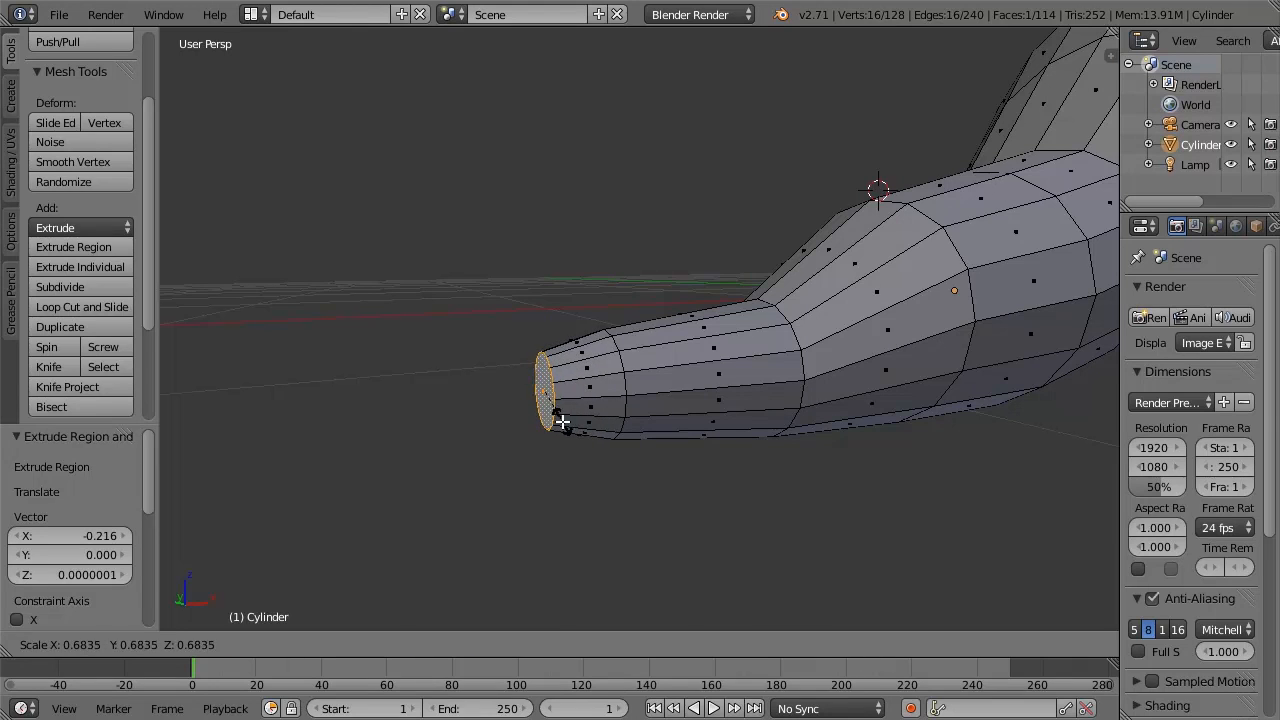
{"action": "left_click", "coordinate": [562, 422]}
Step: Move the end cap outward by about 0.119 along X and scale it down to about 0.778
{"action": "key", "text": "alt+e"}
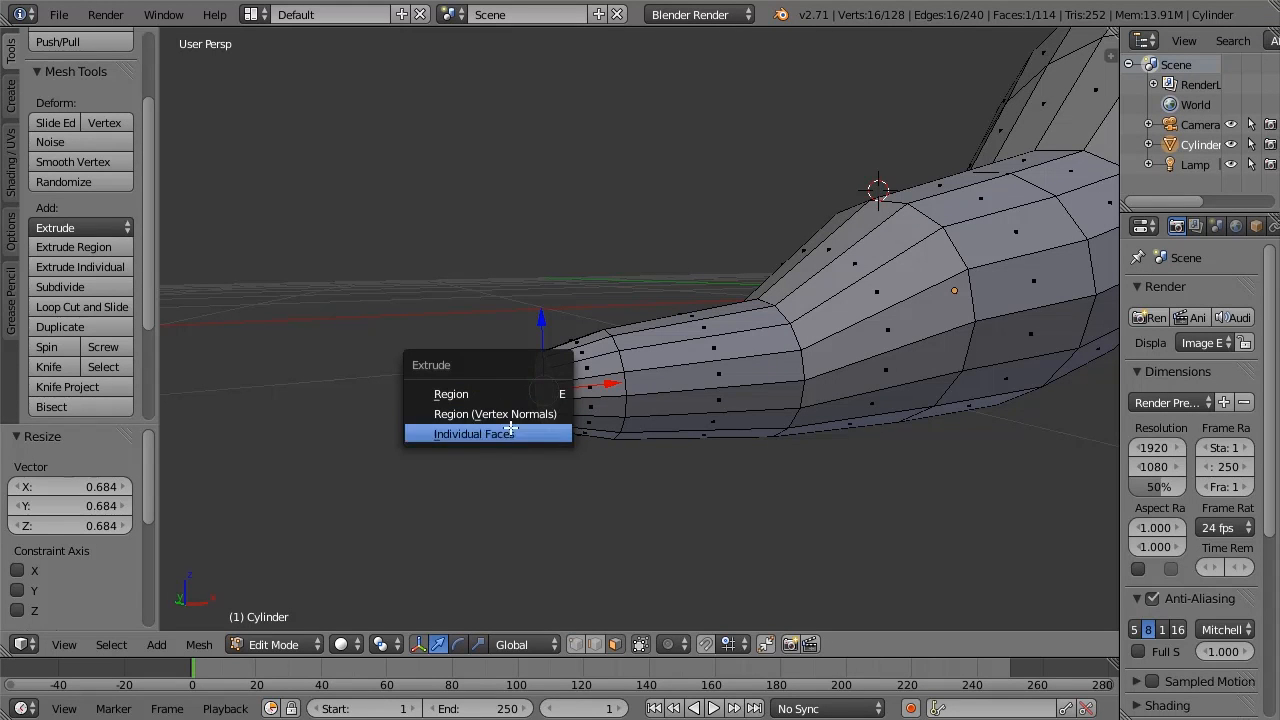
{"action": "left_click", "coordinate": [506, 396]}
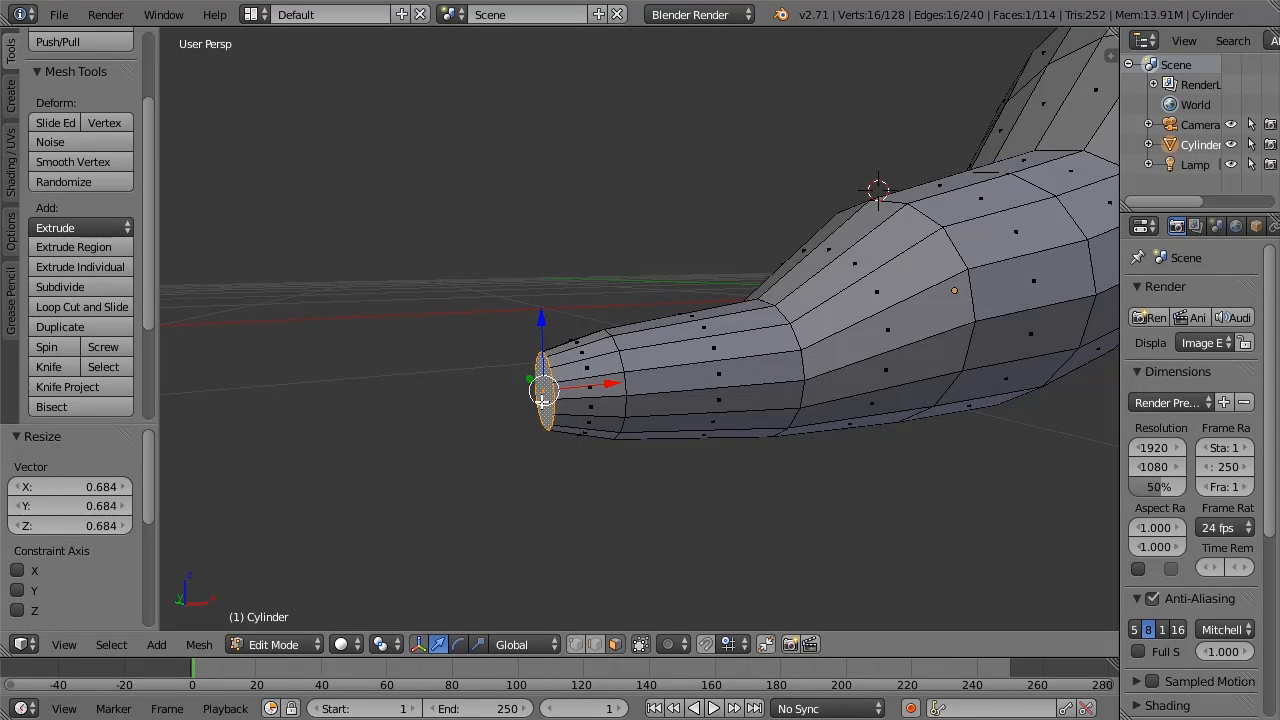
{"action": "mouse_move", "coordinate": [650, 428]}
{"action": "middle_mouse_down"}
{"action": "mouse_move", "coordinate": [691, 429]}
{"action": "mouse_move", "coordinate": [662, 441]}
{"action": "middle_mouse_up"}
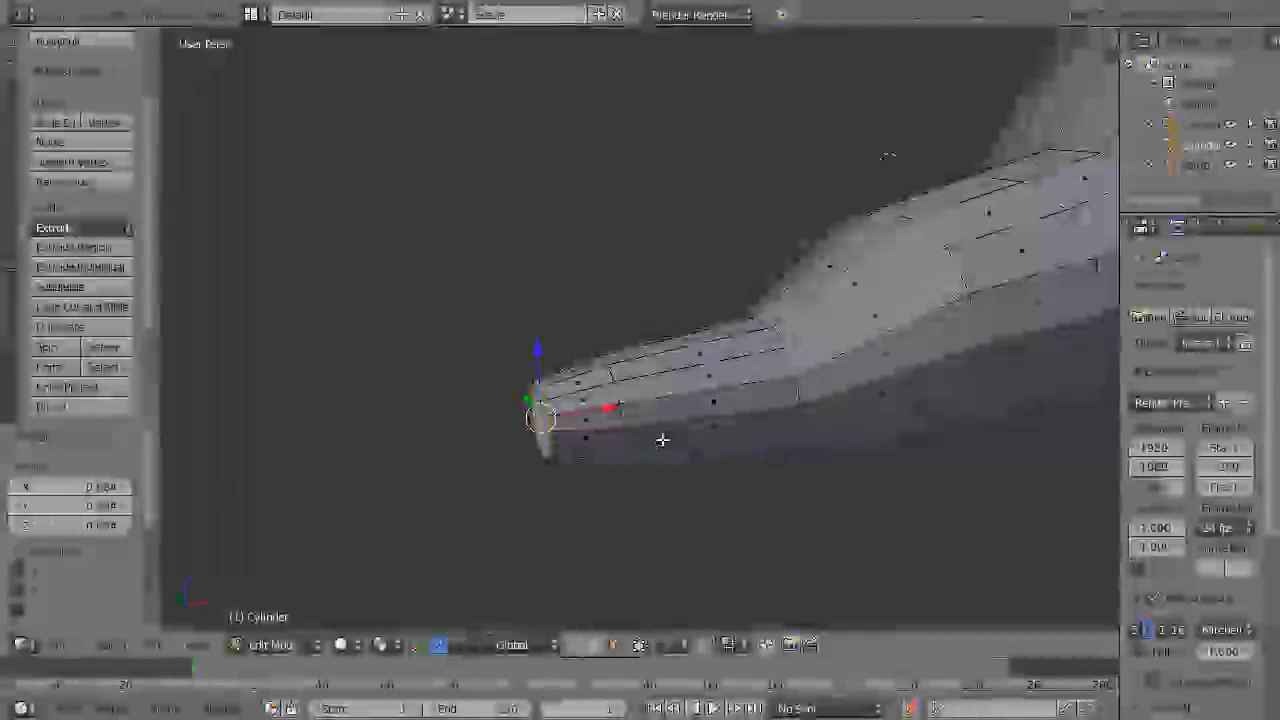
{"action": "scroll", "coordinate": [662, 441], "scroll_direction": "up", "scroll_amount": 2}
{"action": "left_click_drag", "start_coordinate": [569, 437], "coordinate": [519, 452]}
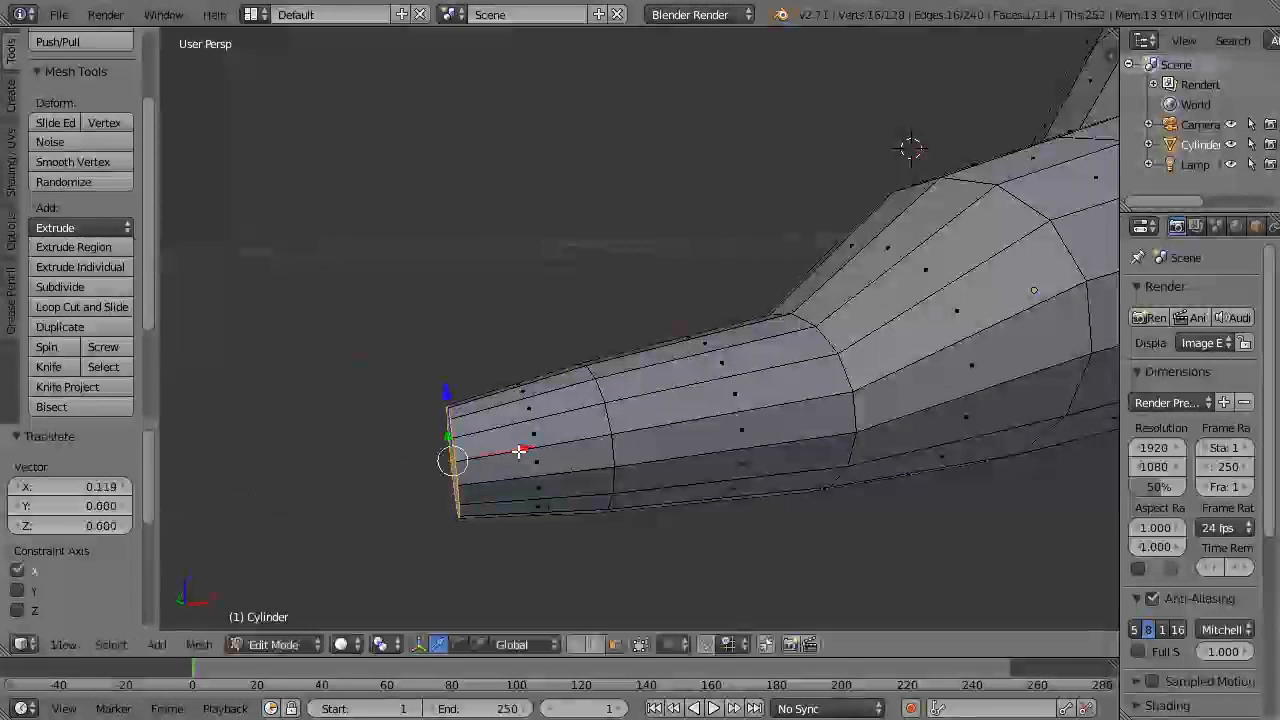
{"action": "key", "text": "s"}
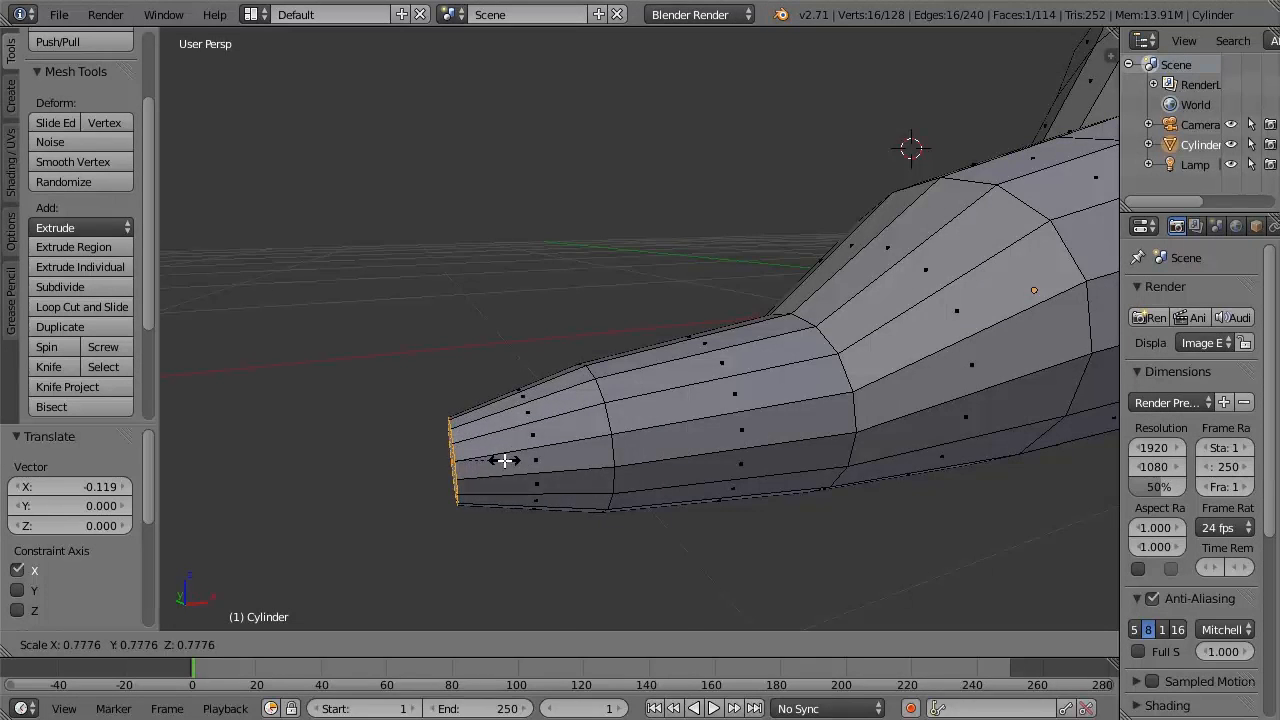
{"action": "left_click", "coordinate": [505, 459]}
Step: Face the end cap up close and deselect all geometry
{"action": "middle_click_drag", "start_coordinate": [608, 471], "coordinate": [688, 443]}
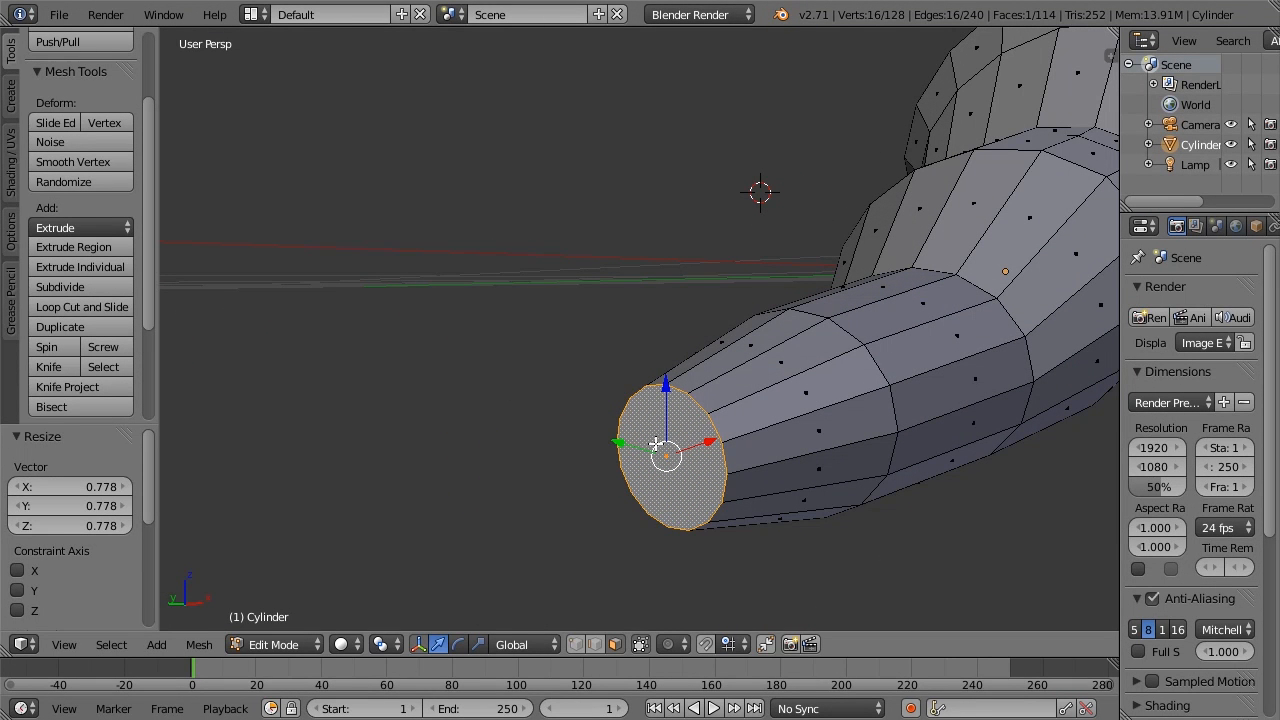
{"action": "middle_click_drag", "start_coordinate": [772, 412], "coordinate": [786, 386]}
{"action": "scroll", "coordinate": [786, 386], "scroll_direction": "up", "scroll_amount": 3}
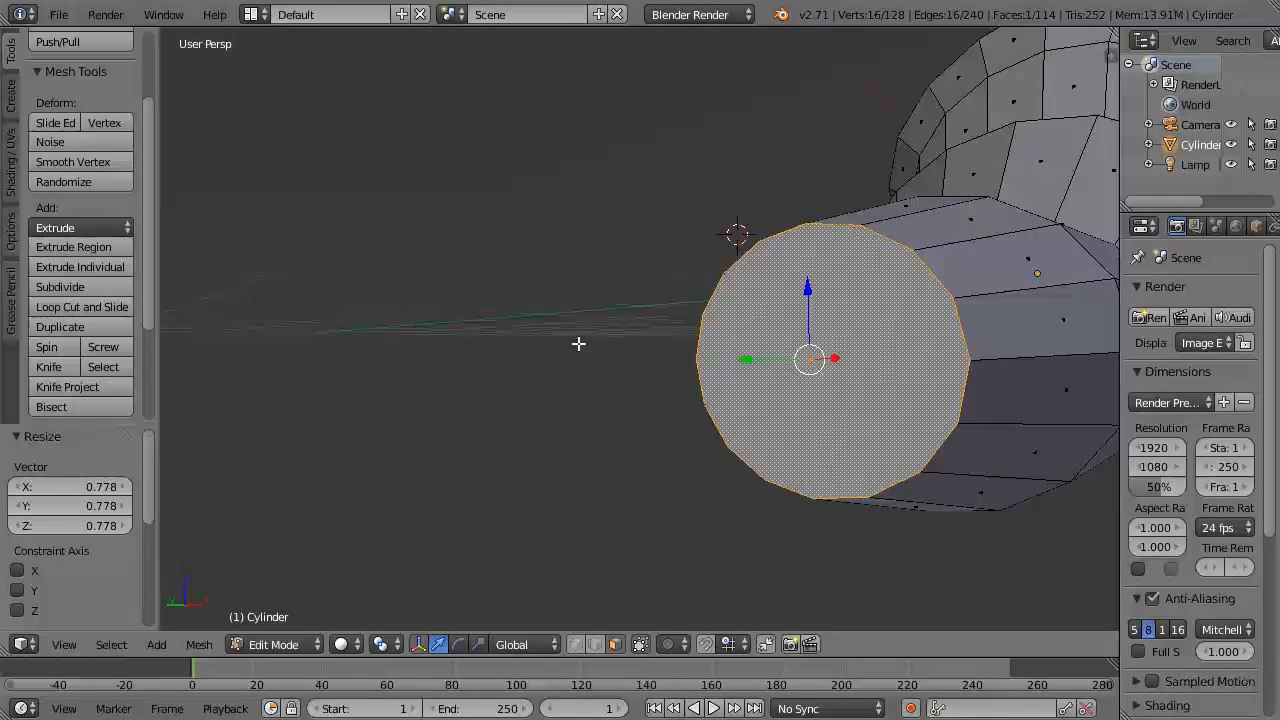
{"action": "key", "text": "a"}
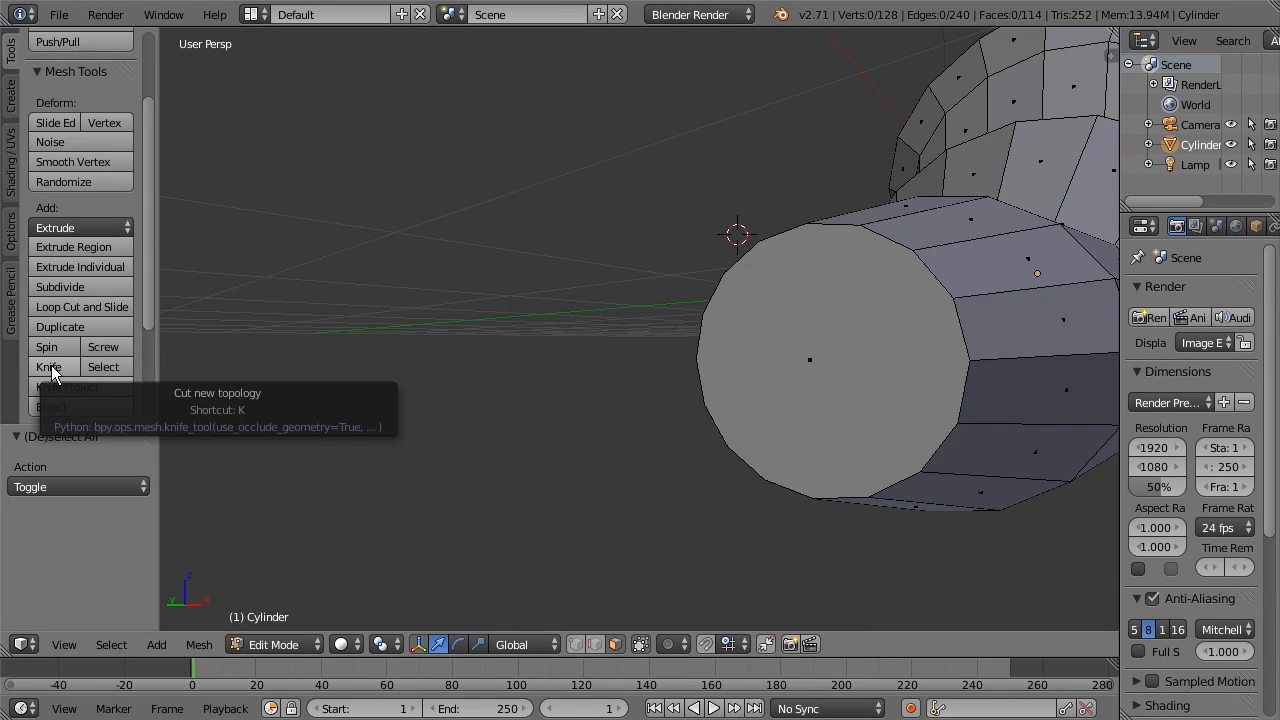
{"action": "key", "text": "k"}
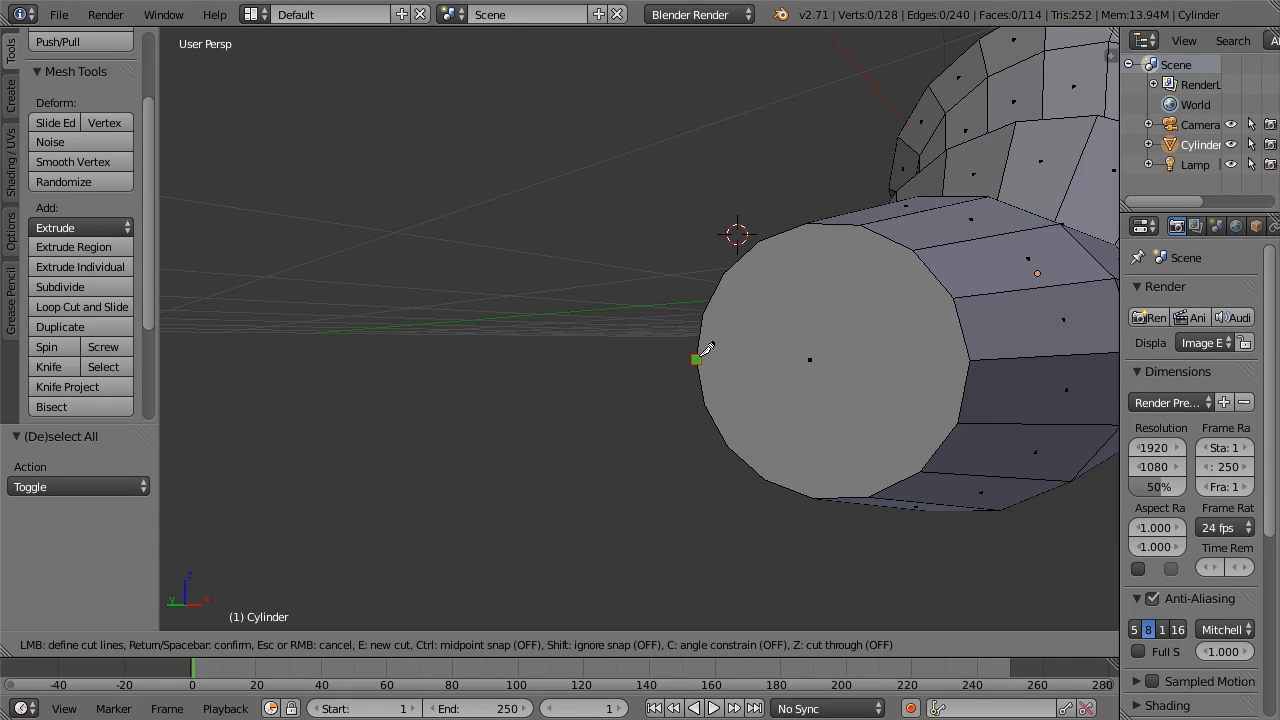
{"action": "left_click", "coordinate": [695, 359]}
{"action": "left_click", "coordinate": [971, 359]}
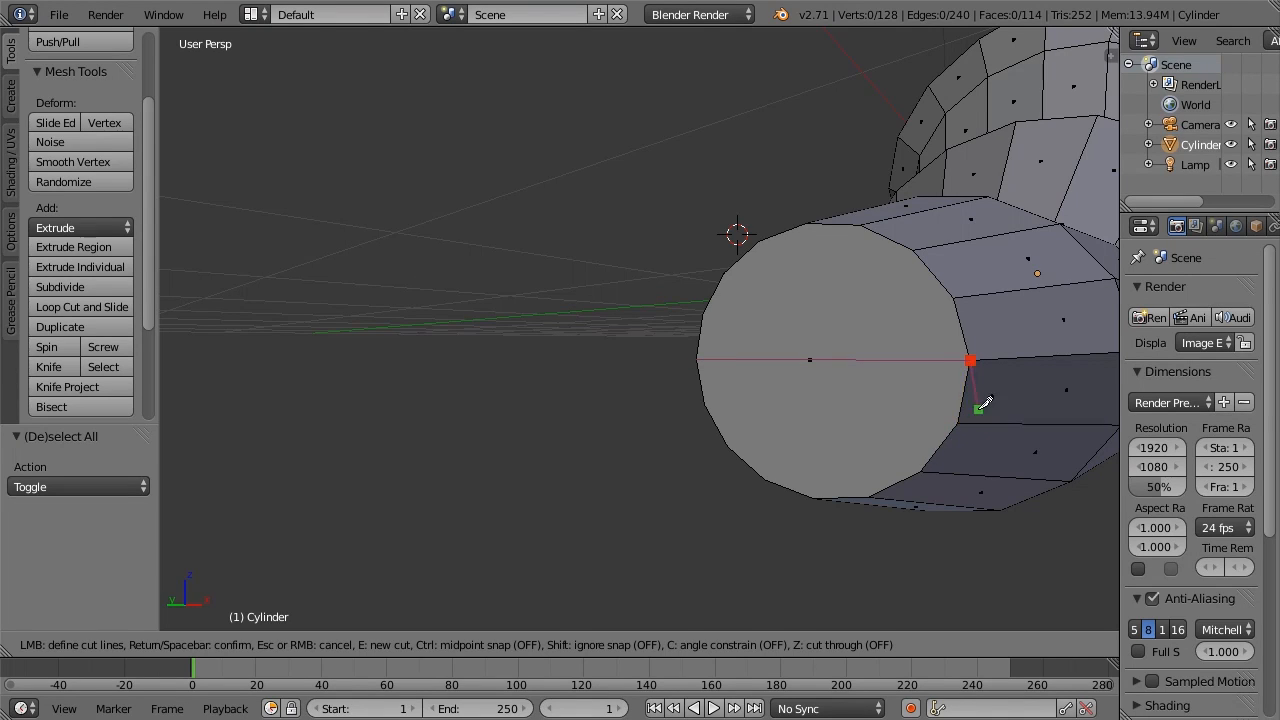
{"action": "key", "text": "Escape"}
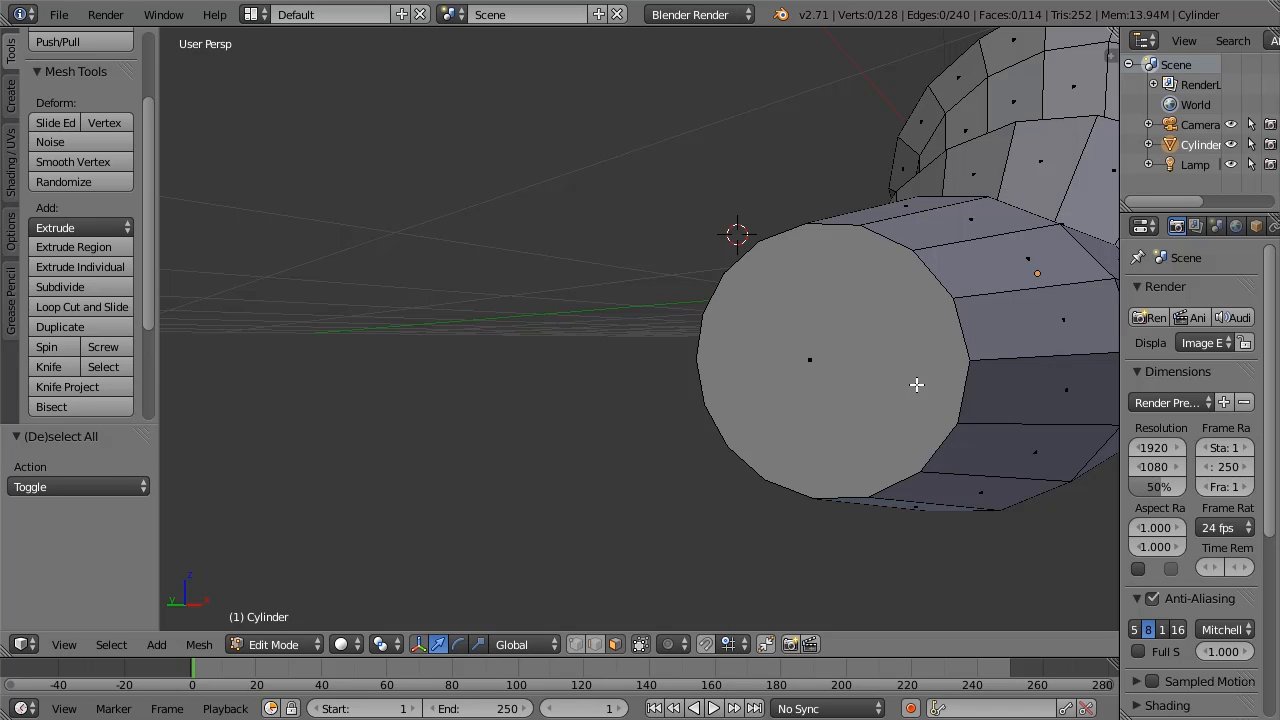
Step: Knife-cut the end cap once horizontally and once vertically through its centre, vertex to vertex, splitting it into quarters
{"action": "key", "text": "k"}
{"action": "left_click", "coordinate": [698, 358]}
{"action": "left_click", "coordinate": [976, 357]}
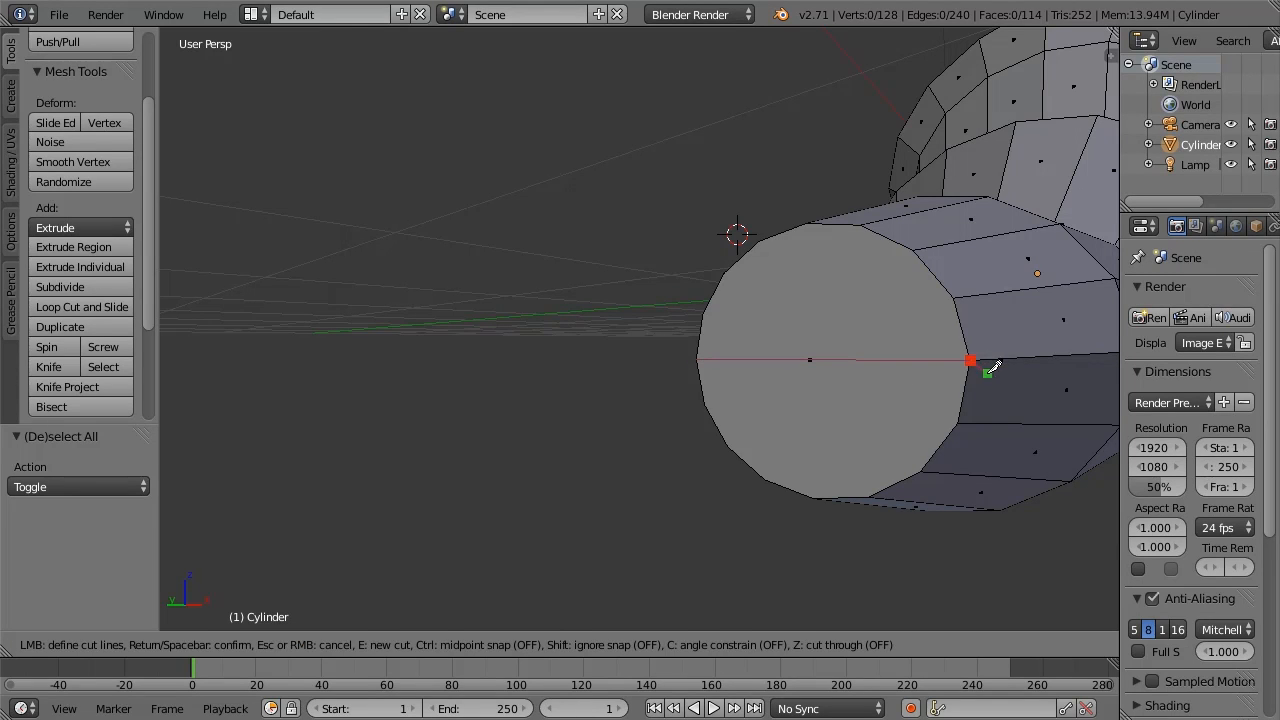
{"action": "key", "text": "Return"}
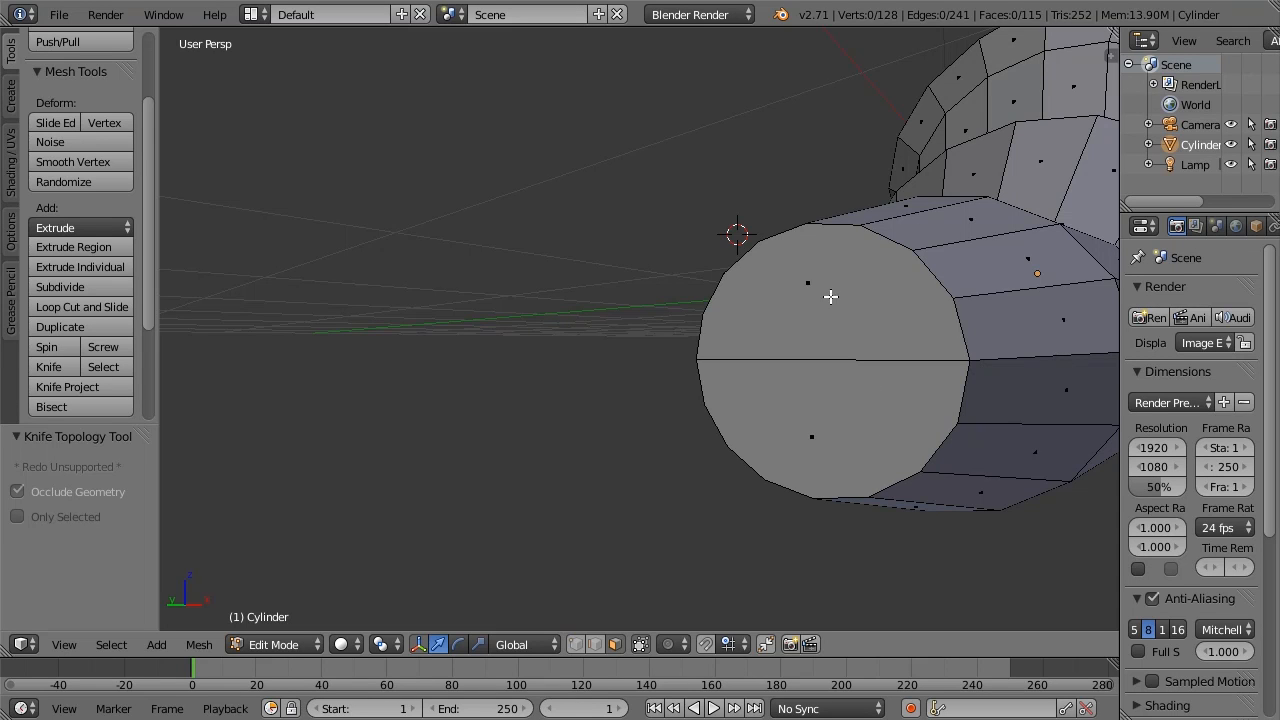
{"action": "middle_click_drag", "start_coordinate": [883, 289], "coordinate": [997, 341]}
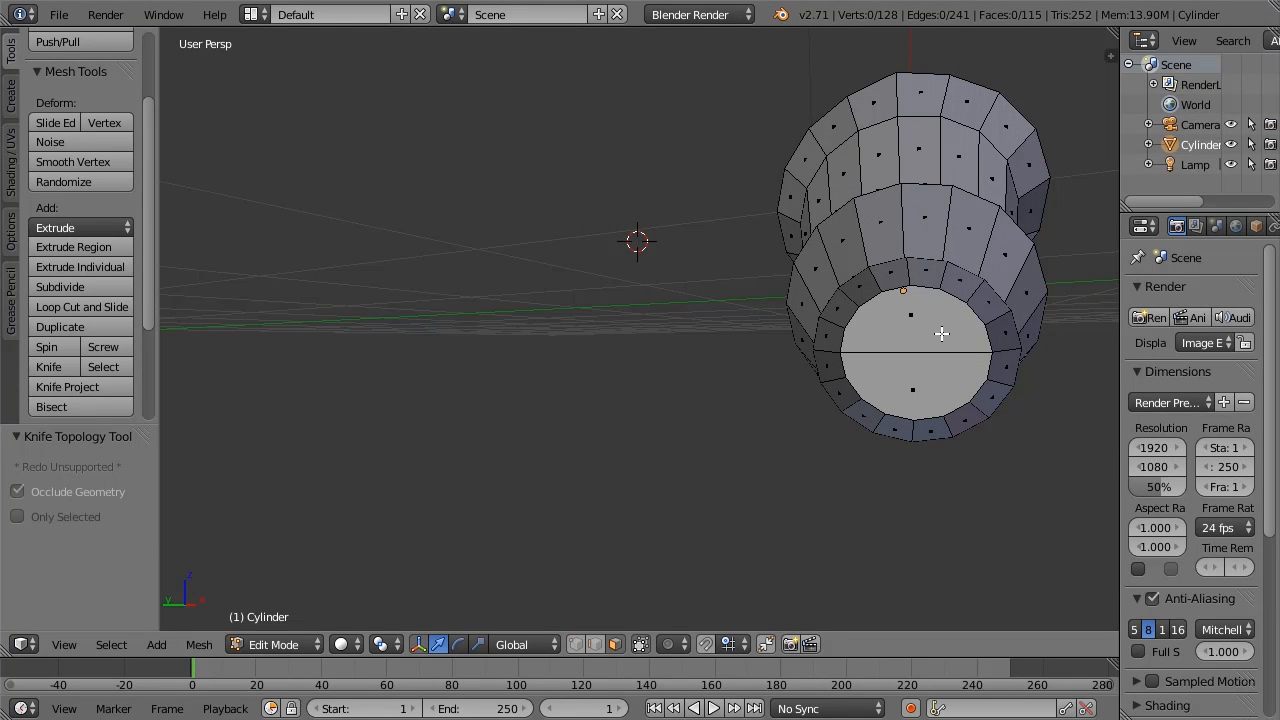
{"action": "key", "text": "k"}
{"action": "left_click", "coordinate": [908, 287]}
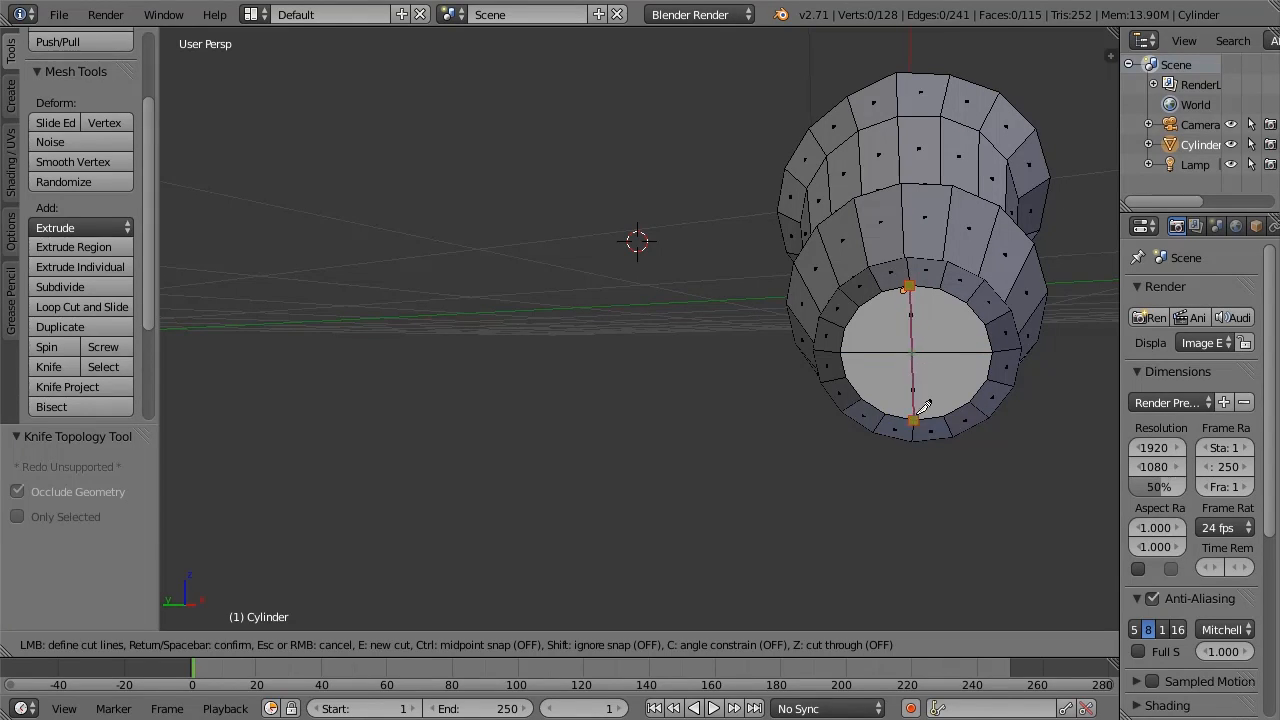
{"action": "left_click", "coordinate": [930, 412]}
{"action": "key", "text": "Return"}
Step: Knife-cut the end cap horizontally above and below the central horizontal edge, joining opposite rim vertices
{"action": "middle_click_drag", "start_coordinate": [909, 355], "coordinate": [941, 388]}
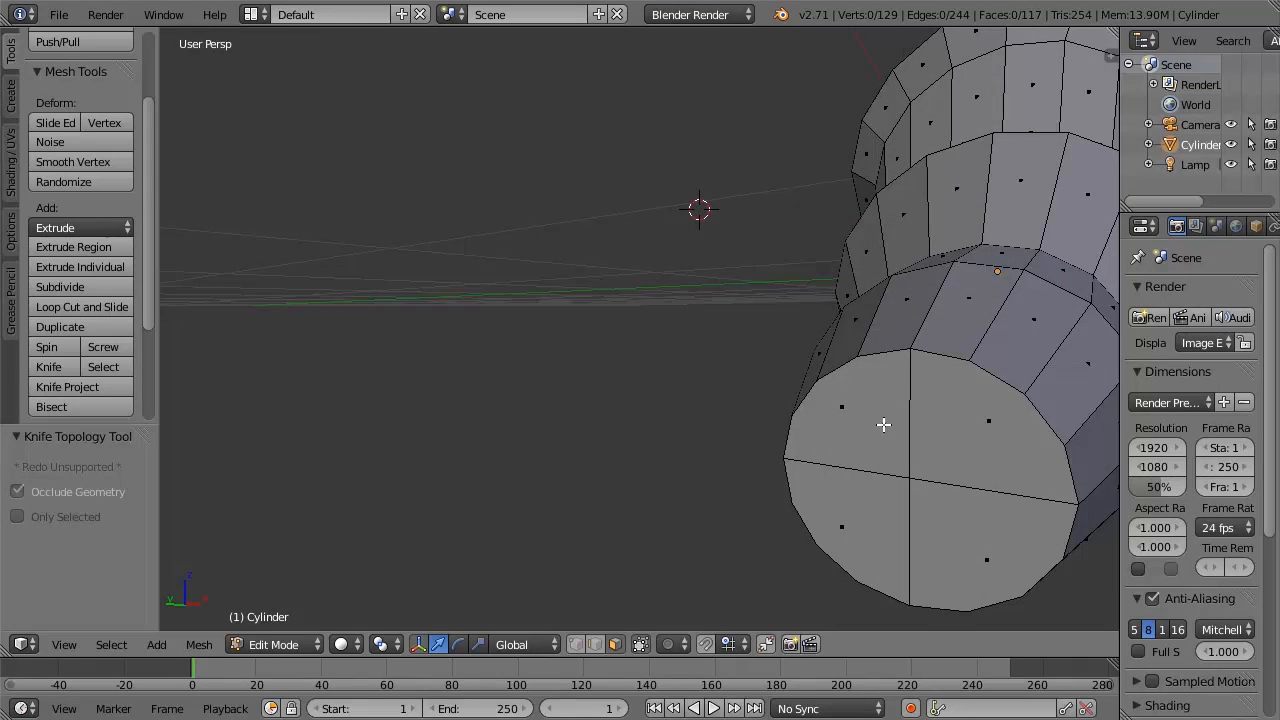
{"action": "middle_click_drag", "start_coordinate": [1034, 436], "coordinate": [1023, 414]}
{"action": "key", "text": "k"}
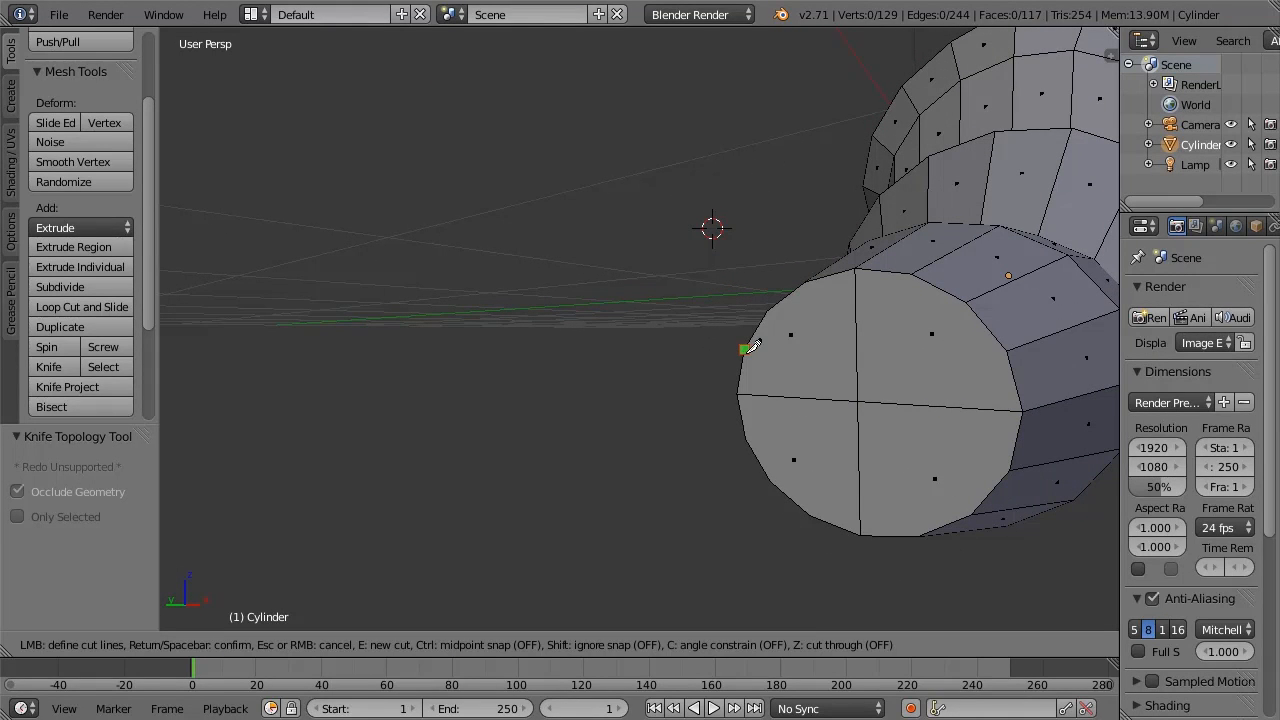
{"action": "left_click", "coordinate": [745, 349]}
{"action": "left_click", "coordinate": [1012, 348]}
{"action": "key", "text": "Return"}
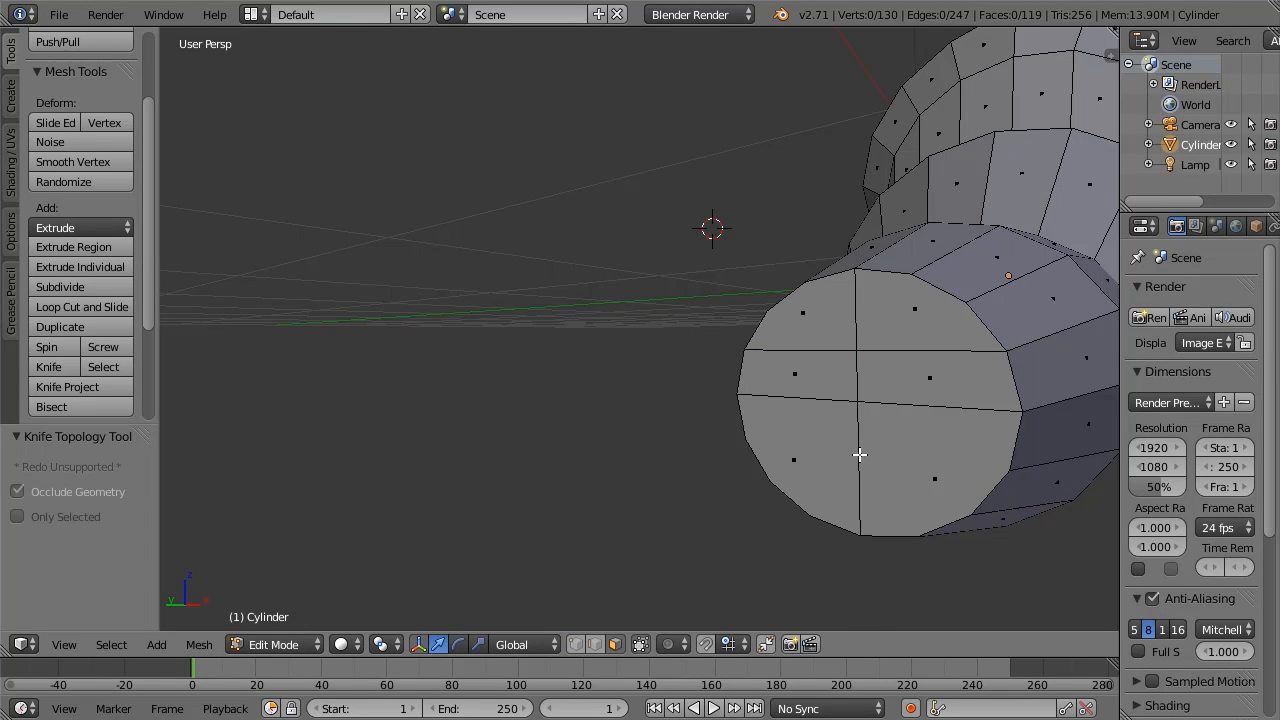
{"action": "key", "text": "k"}
{"action": "left_click", "coordinate": [745, 438]}
{"action": "left_click", "coordinate": [1005, 467]}
{"action": "key", "text": "Return"}
Step: Knife-cut the end cap vertically on both sides of the central vertical edge, joining opposite rim vertices
{"action": "key", "text": "k"}
{"action": "left_click", "coordinate": [910, 274]}
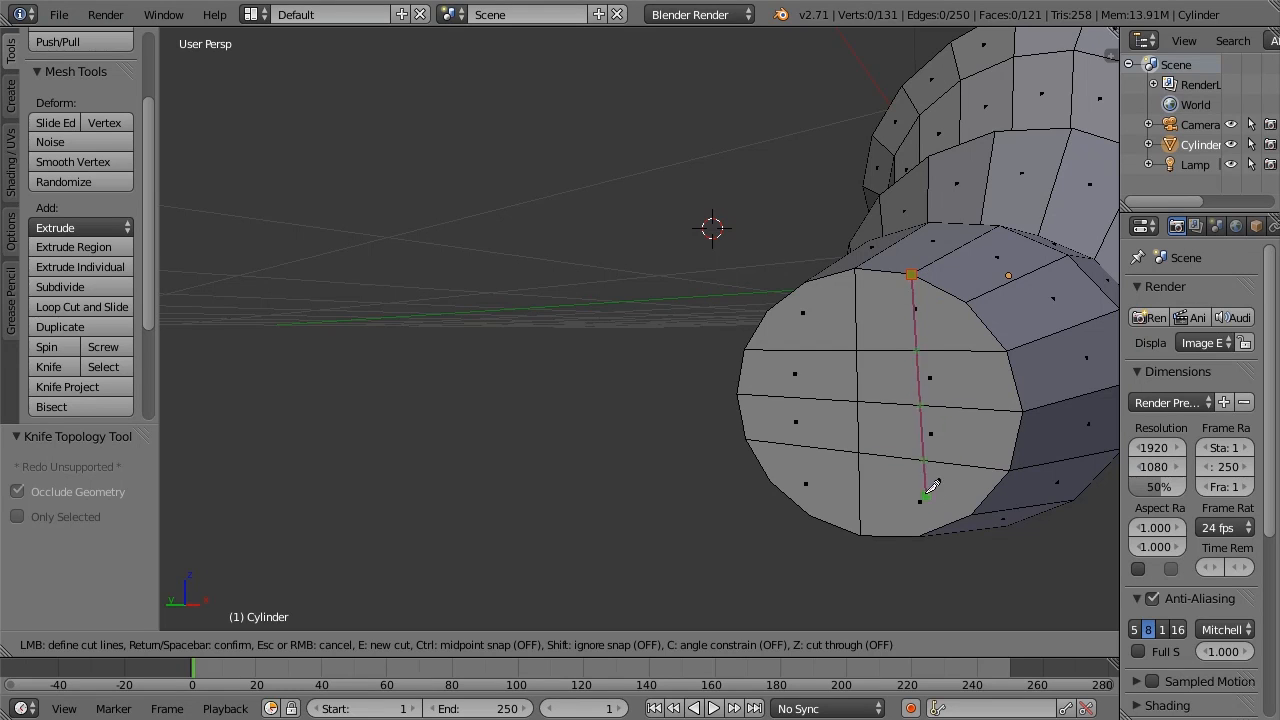
{"action": "left_click", "coordinate": [917, 537]}
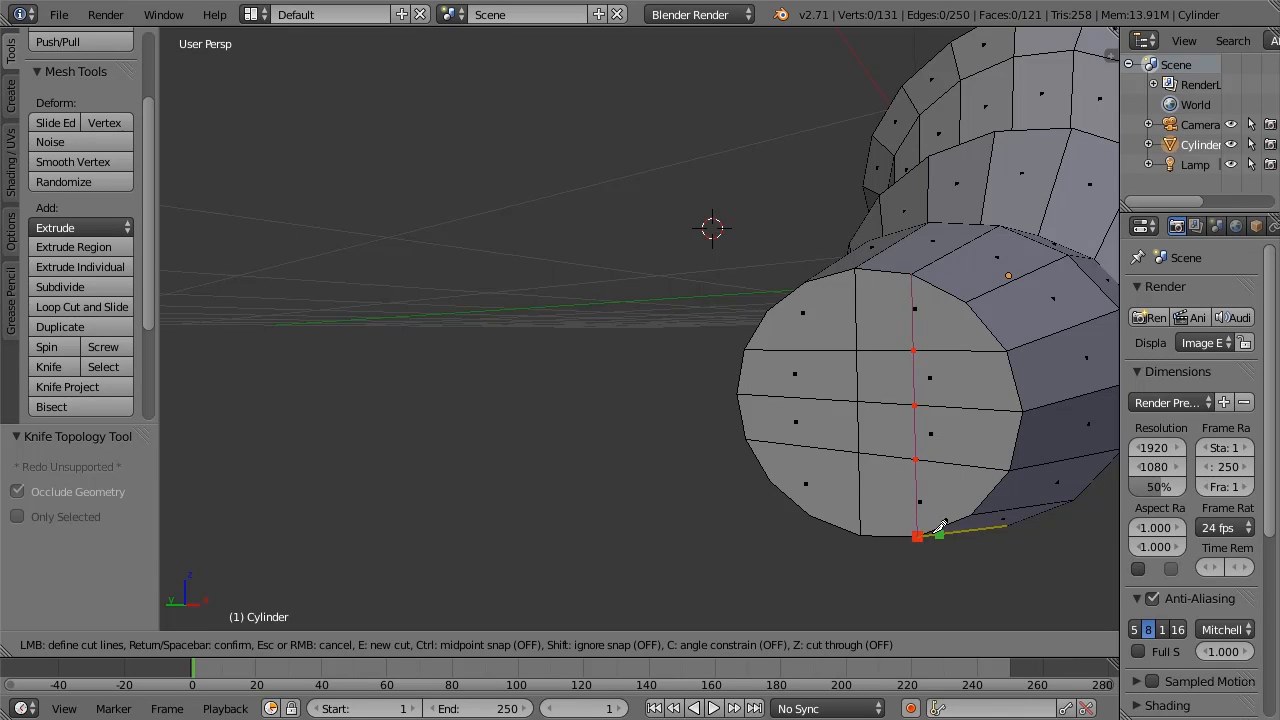
{"action": "key", "text": "Return"}
{"action": "middle_click_drag", "start_coordinate": [989, 392], "coordinate": [1000, 385]}
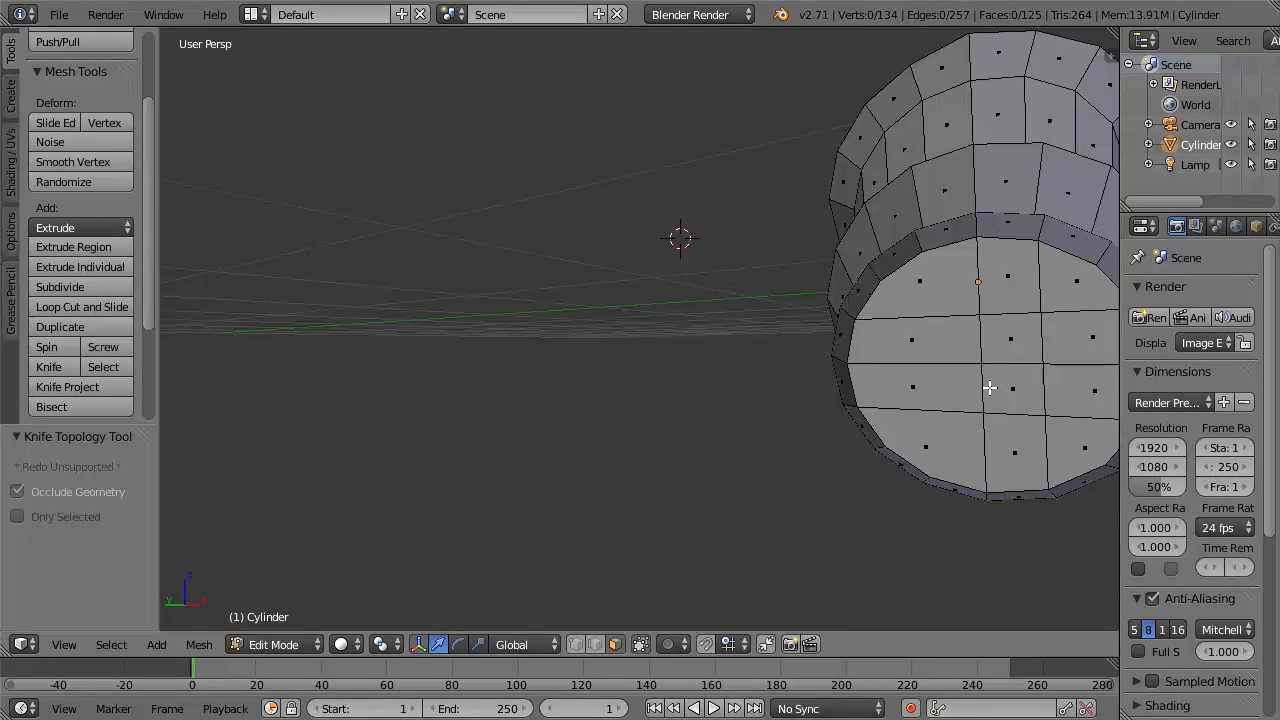
{"action": "key", "text": "k"}
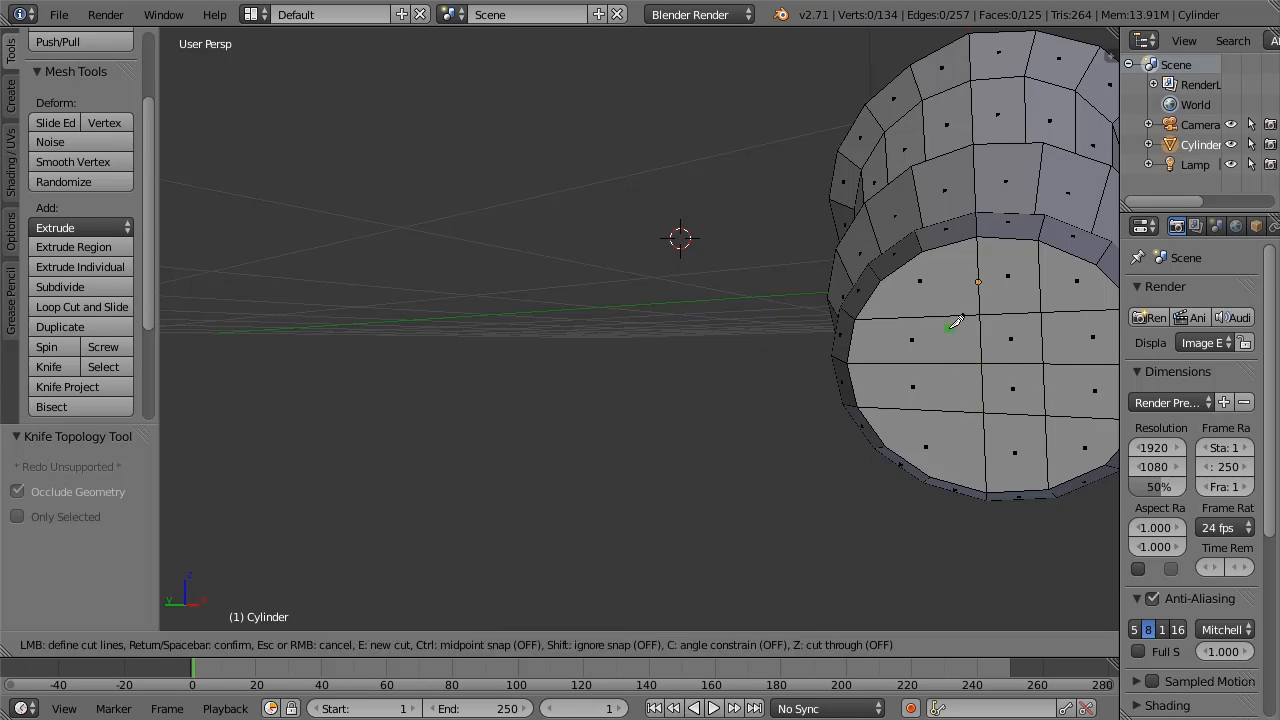
{"action": "left_click", "coordinate": [925, 248]}
{"action": "left_click", "coordinate": [929, 472]}
{"action": "key", "text": "Return"}
Step: Select the four centre faces of the end cap and pull them outward by about 0.078 along X
{"action": "middle_click_drag", "start_coordinate": [1001, 425], "coordinate": [1006, 400]}
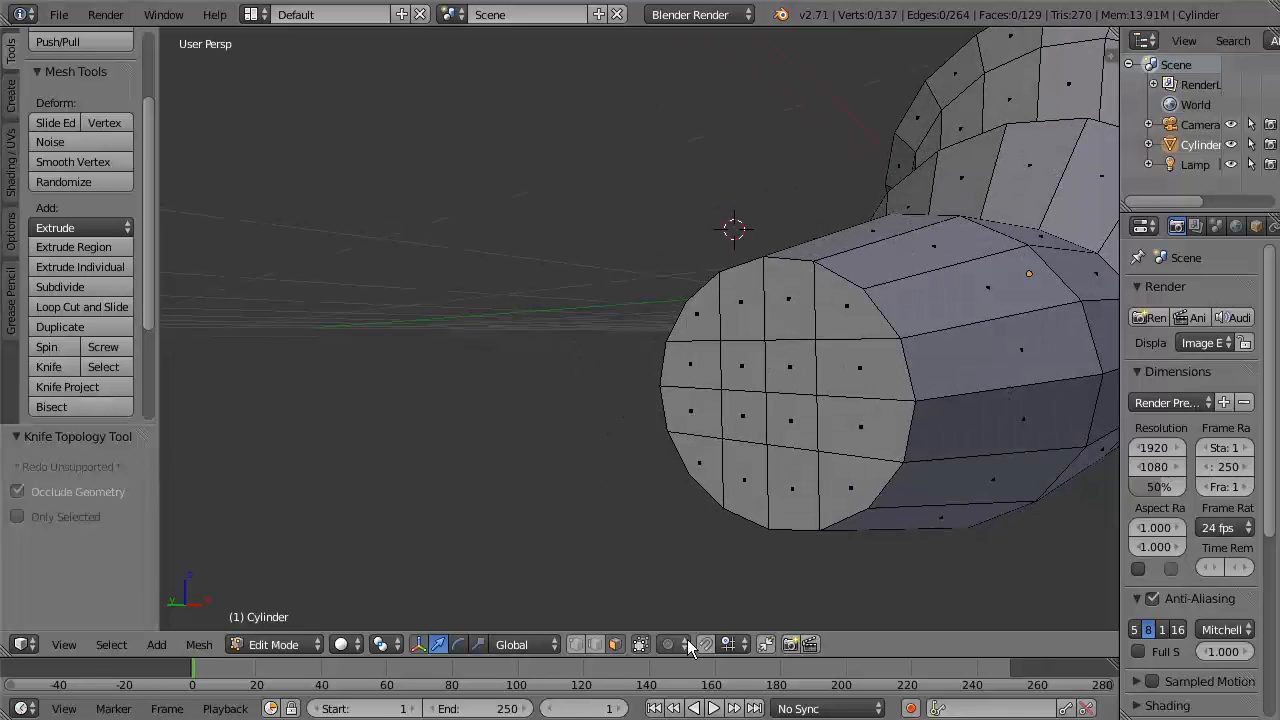
{"action": "left_click", "coordinate": [734, 363]}
{"action": "left_click", "coordinate": [754, 417], "text": "shift"}
{"action": "left_click", "coordinate": [783, 421], "text": "shift"}
{"action": "left_click", "coordinate": [786, 367], "text": "shift"}
{"action": "middle_click_drag", "start_coordinate": [899, 423], "coordinate": [889, 435]}
{"action": "left_click_drag", "start_coordinate": [701, 524], "coordinate": [618, 552]}
Step: Select the centre vertex of the tapered tip's front and move it along X
{"action": "middle_click_drag", "start_coordinate": [700, 530], "coordinate": [800, 466]}
{"action": "left_click", "coordinate": [575, 644]}
{"action": "right_click", "coordinate": [649, 462]}
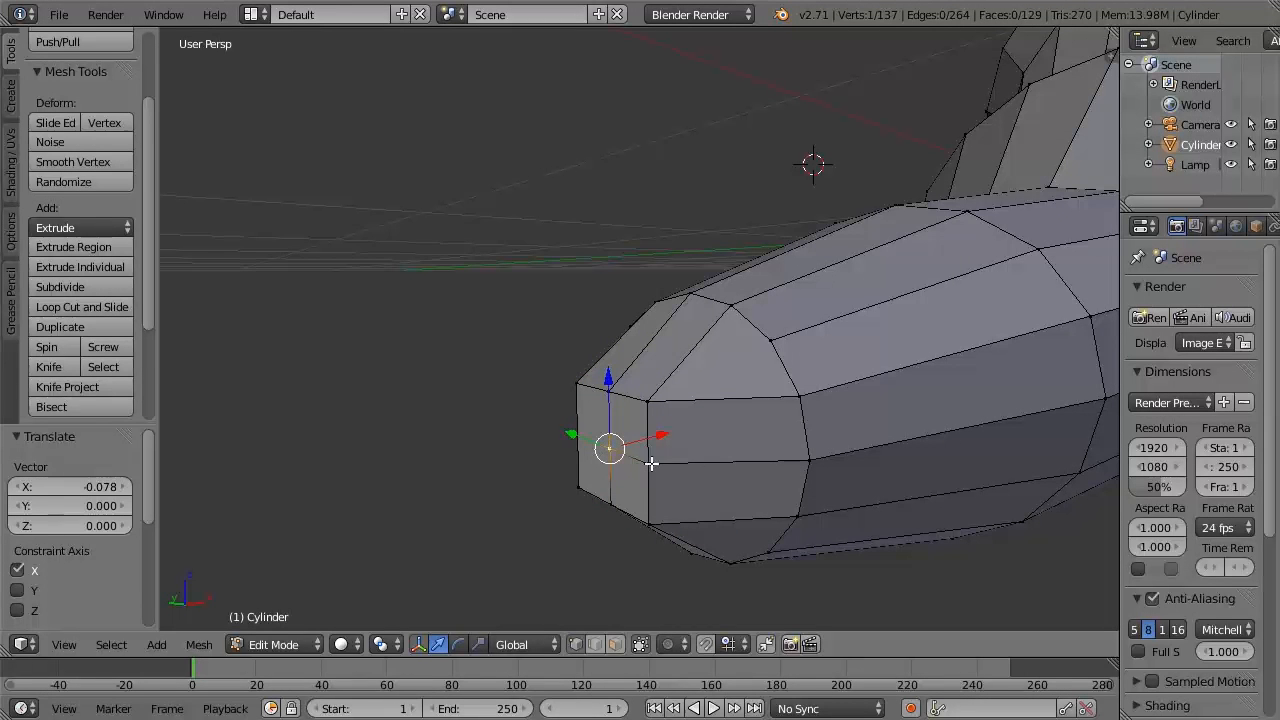
{"action": "key", "text": "g"}
{"action": "key", "text": "x"}
{"action": "left_click", "coordinate": [634, 440]}
Step: Select the four diagonal corner vertices on the tip's rim and shift them together along X
{"action": "right_click", "coordinate": [771, 341]}
{"action": "right_click", "coordinate": [765, 553], "text": "shift"}
{"action": "middle_click_drag", "start_coordinate": [920, 423], "coordinate": [1046, 329]}
{"action": "right_click", "coordinate": [845, 363], "text": "shift"}
{"action": "right_click", "coordinate": [1039, 216], "text": "shift"}
{"action": "middle_click_drag", "start_coordinate": [1039, 220], "coordinate": [960, 340]}
{"action": "left_click_drag", "start_coordinate": [569, 532], "coordinate": [616, 512]}
Step: Select four vertices around the front of the tip, move them together along X, and clear the selection
{"action": "middle_click_drag", "start_coordinate": [700, 451], "coordinate": [823, 446]}
{"action": "right_click", "coordinate": [688, 442]}
{"action": "right_click", "coordinate": [691, 501], "text": "shift"}
{"action": "right_click", "coordinate": [646, 432], "text": "shift"}
{"action": "right_click", "coordinate": [648, 480], "text": "shift"}
{"action": "key", "text": "g"}
{"action": "key", "text": "x"}
{"action": "left_click", "coordinate": [775, 453]}
{"action": "middle_click_drag", "start_coordinate": [775, 453], "coordinate": [835, 424]}
{"action": "key", "text": "a"}
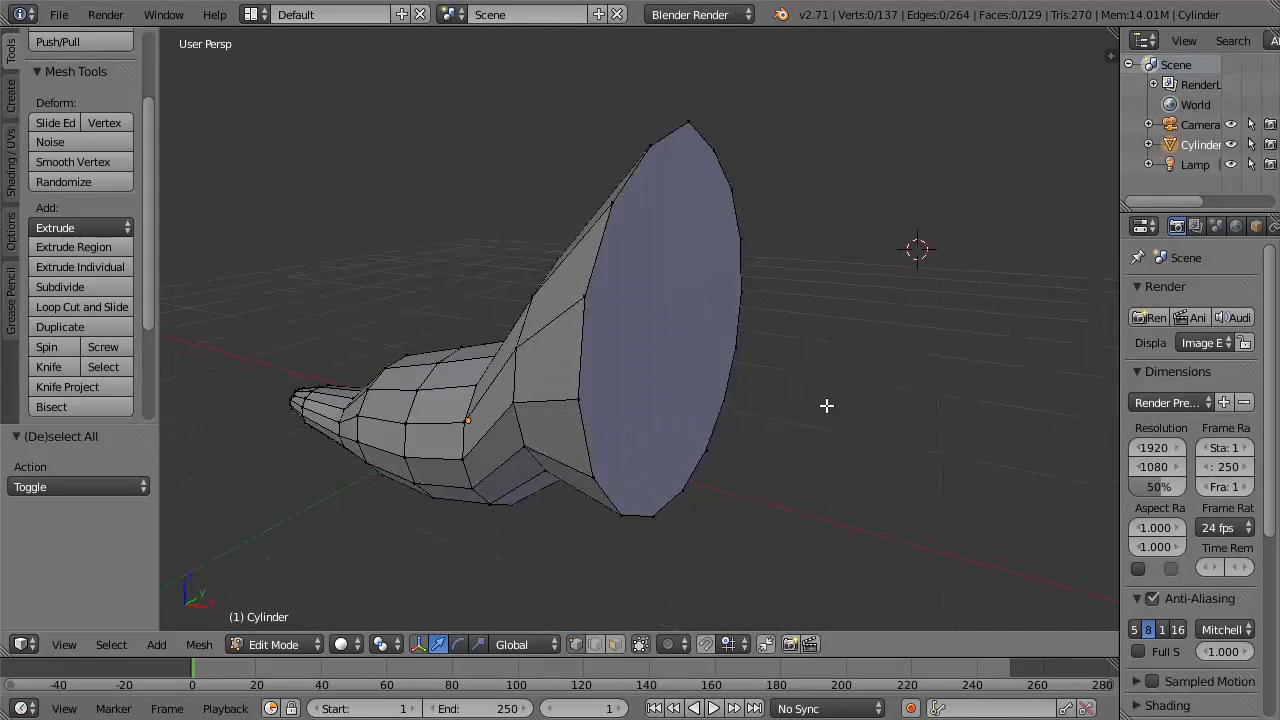
Step: Select the large end face opposite the tip and shift it along X and up by 0.064 along Z
{"action": "left_click", "coordinate": [616, 644]}
{"action": "right_click", "coordinate": [691, 327]}
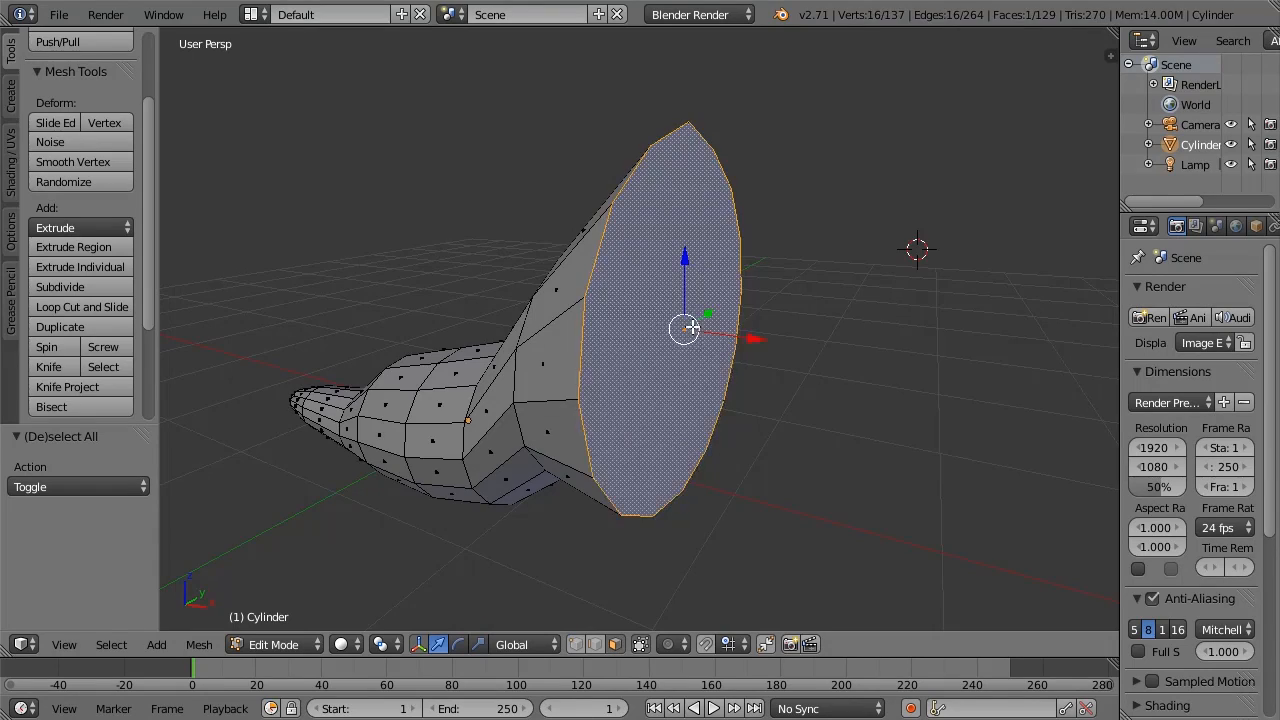
{"action": "middle_click_drag", "start_coordinate": [943, 398], "coordinate": [806, 380]}
{"action": "left_click_drag", "start_coordinate": [806, 337], "coordinate": [788, 321]}
{"action": "left_click_drag", "start_coordinate": [743, 263], "coordinate": [744, 249]}
Step: Scale the large end face to 0.866 and extrude it outward by about 0.342 along X
{"action": "key", "text": "s"}
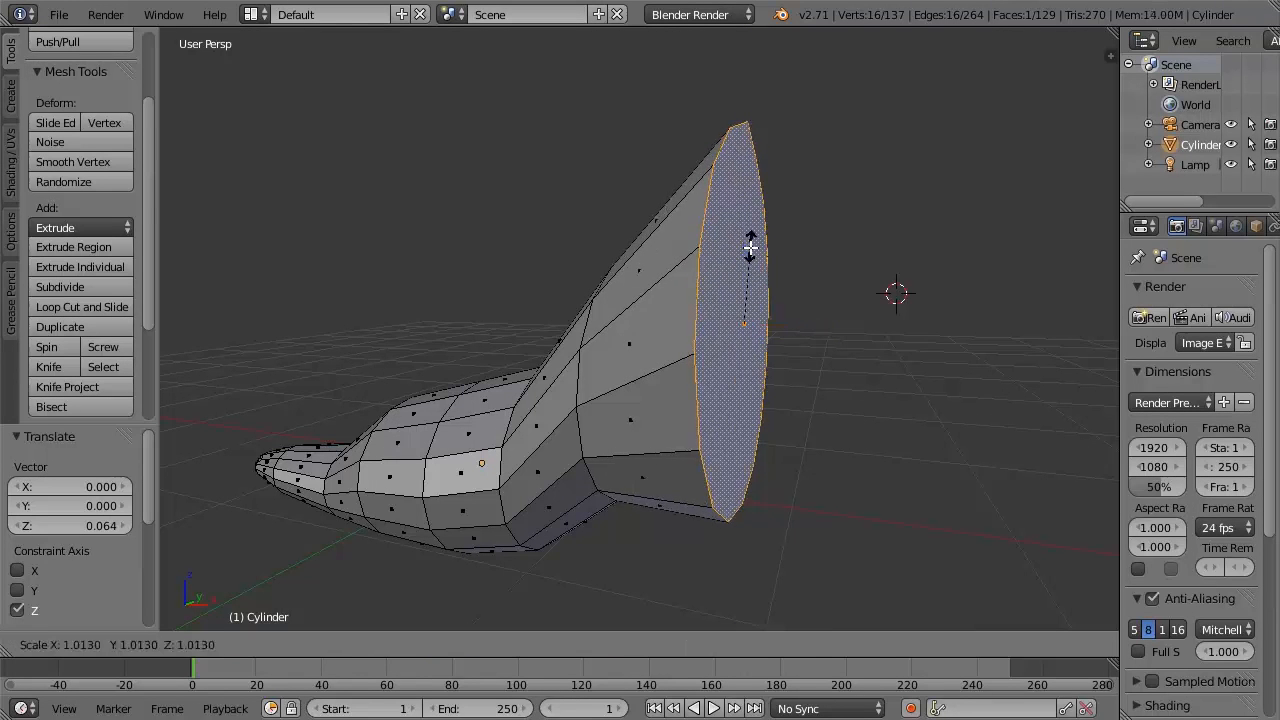
{"action": "left_click", "coordinate": [743, 258]}
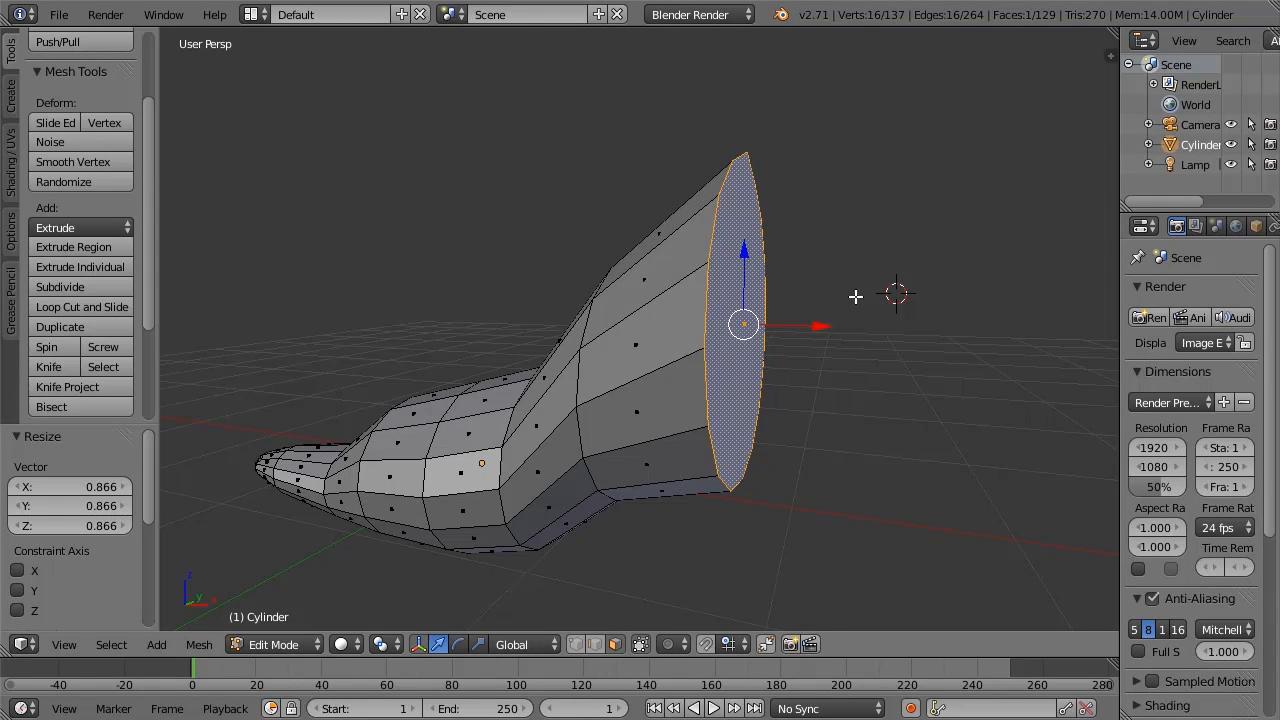
{"action": "key", "text": "e"}
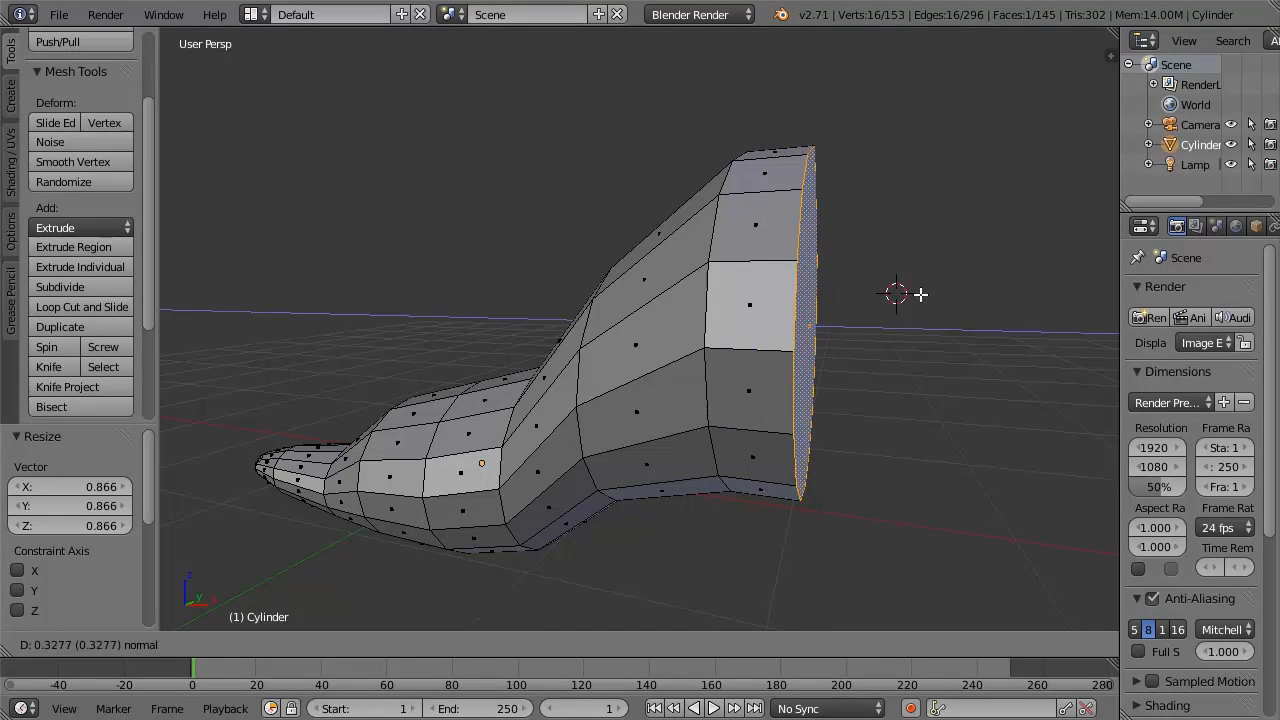
{"action": "left_click", "coordinate": [923, 294]}
{"action": "middle_click_drag", "start_coordinate": [950, 391], "coordinate": [966, 371]}
{"action": "scroll", "coordinate": [975, 365], "scroll_direction": "down", "scroll_amount": 3}
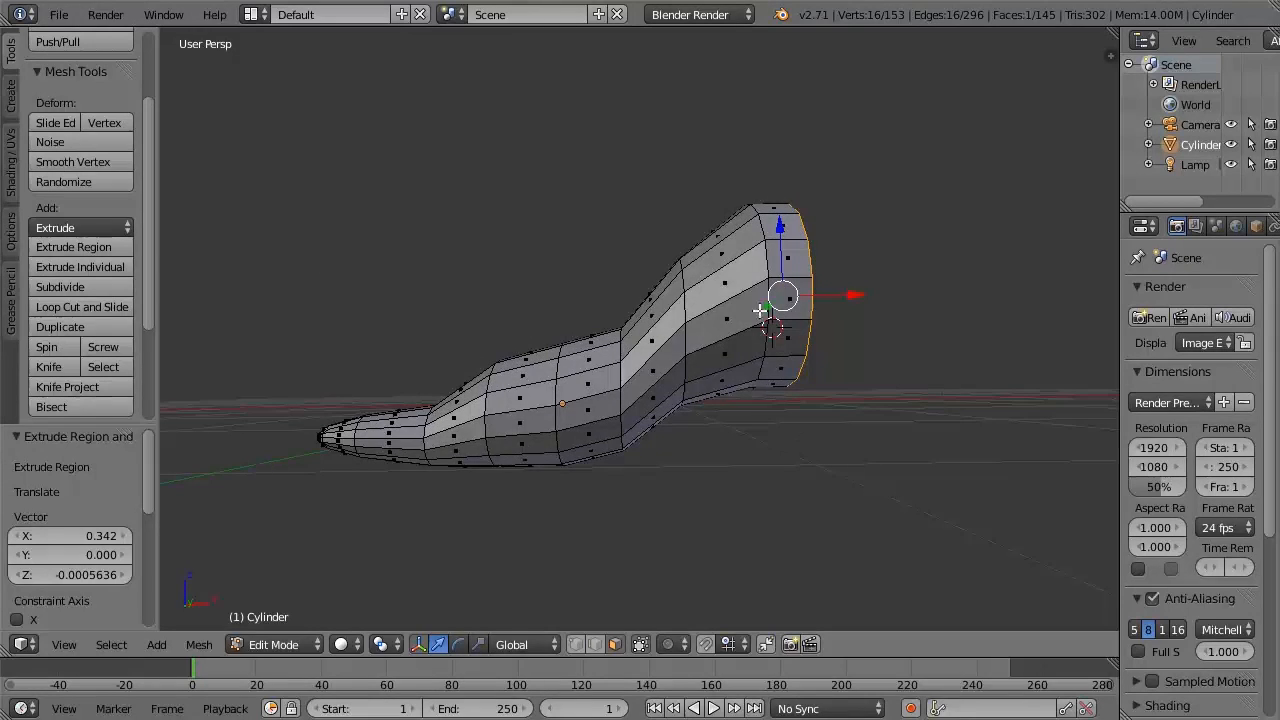
Step: Knife-cut the large end face horizontally through its centre, vertex to vertex, and clear the selection
{"action": "middle_click_drag", "start_coordinate": [836, 444], "coordinate": [836, 333]}
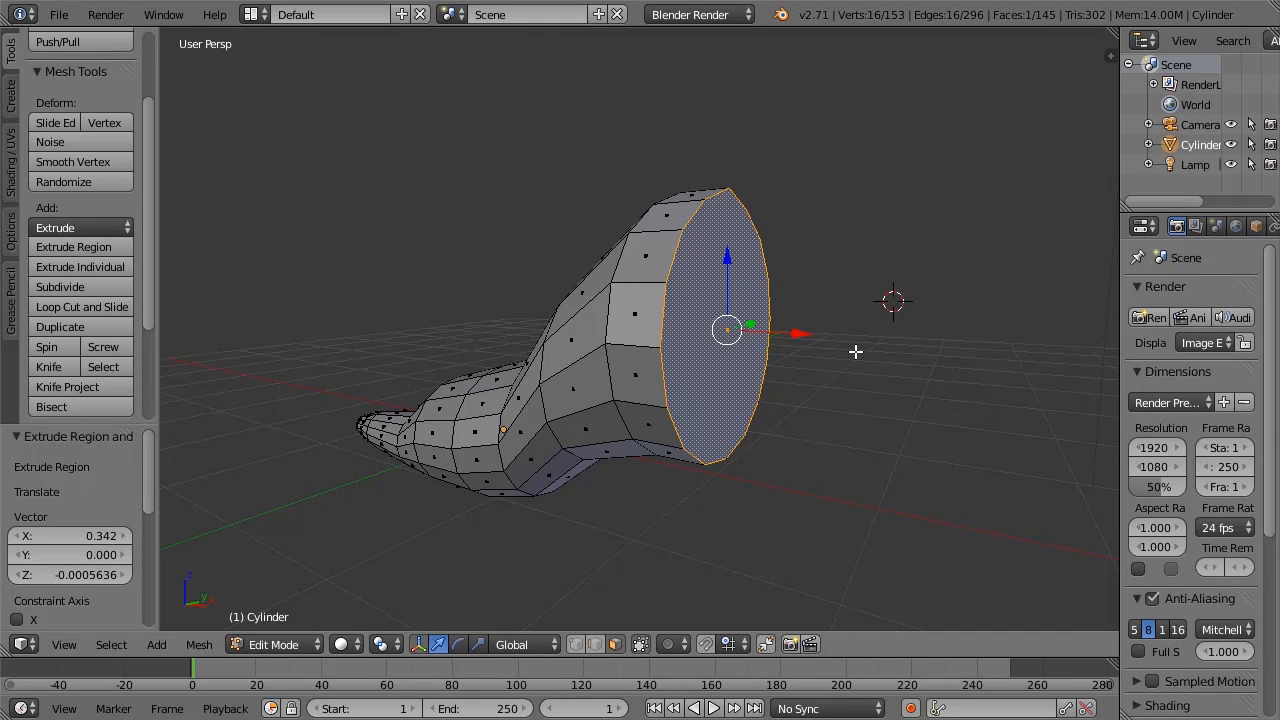
{"action": "middle_click_drag", "start_coordinate": [843, 367], "coordinate": [855, 357]}
{"action": "scroll", "coordinate": [871, 347], "scroll_direction": "up", "scroll_amount": 1}
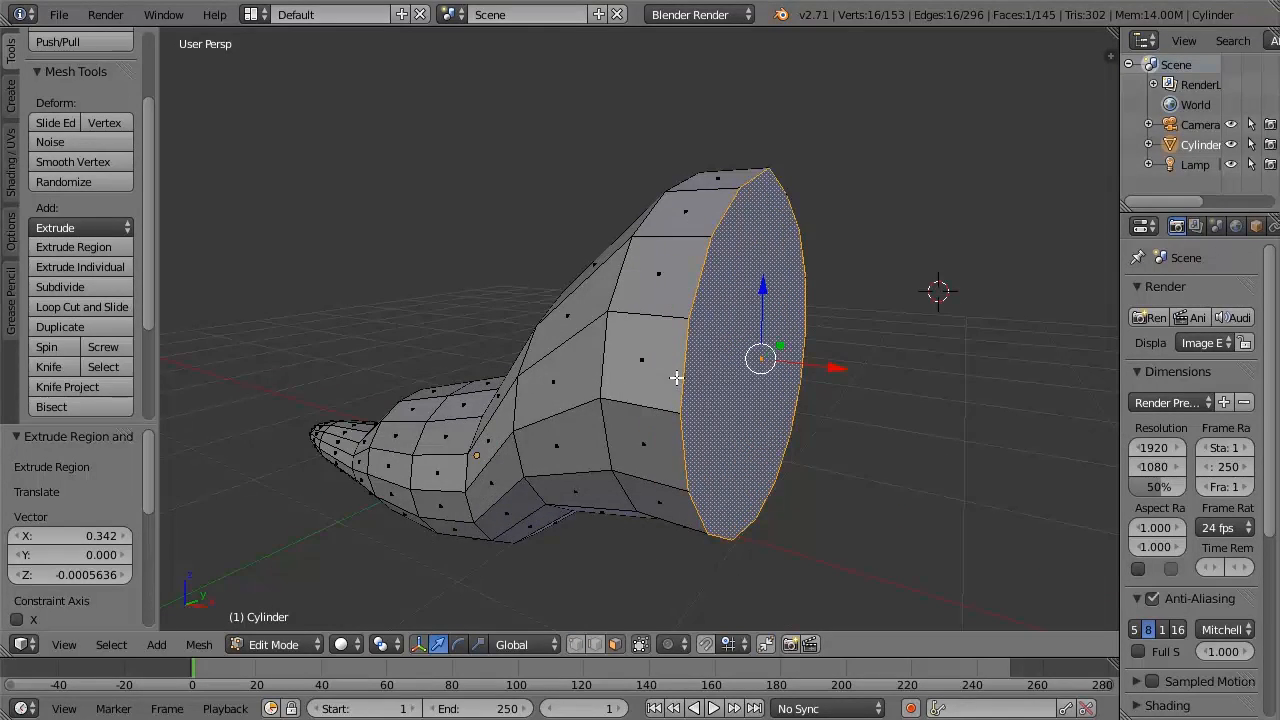
{"action": "middle_click_drag", "start_coordinate": [927, 360], "coordinate": [875, 349]}
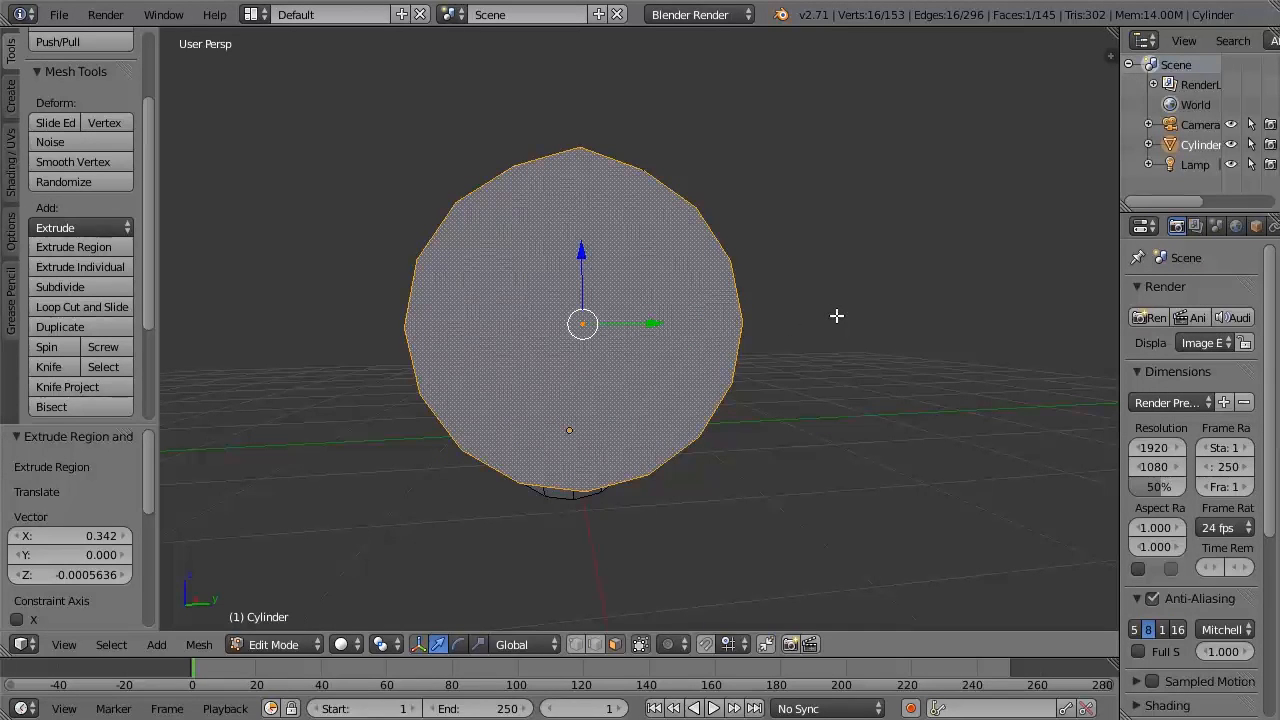
{"action": "key", "text": "k"}
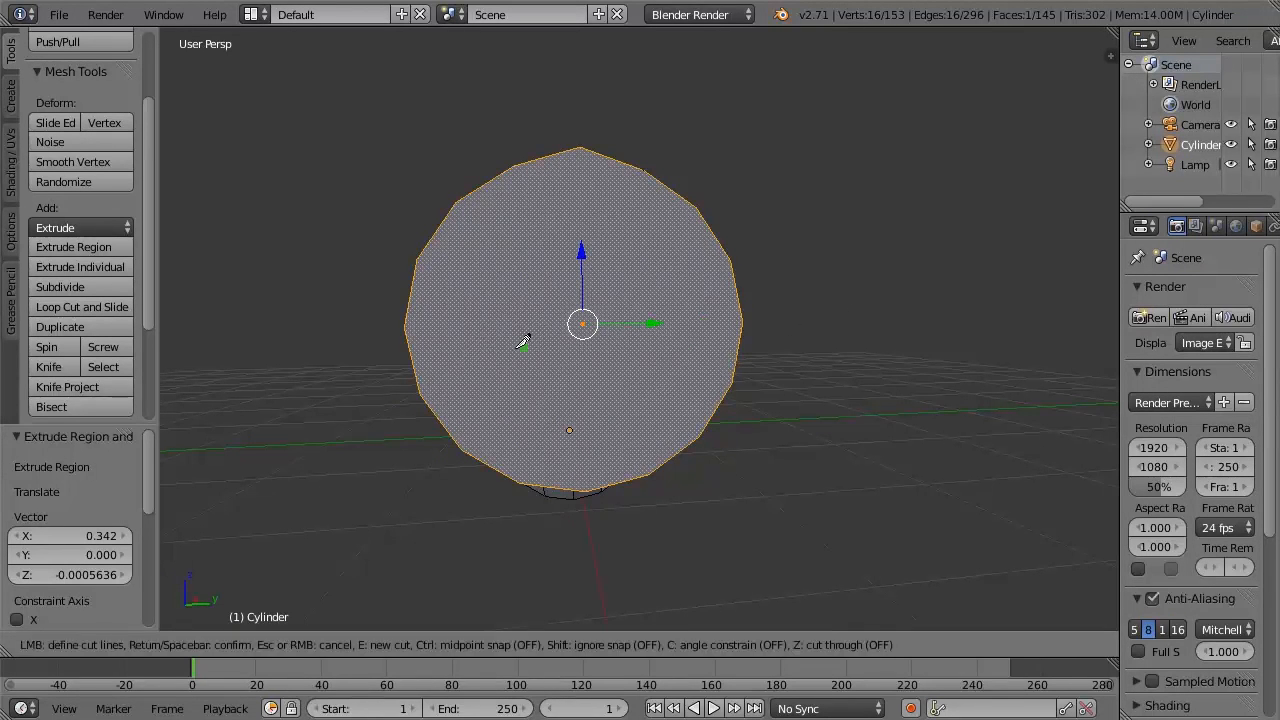
{"action": "left_click", "coordinate": [412, 325]}
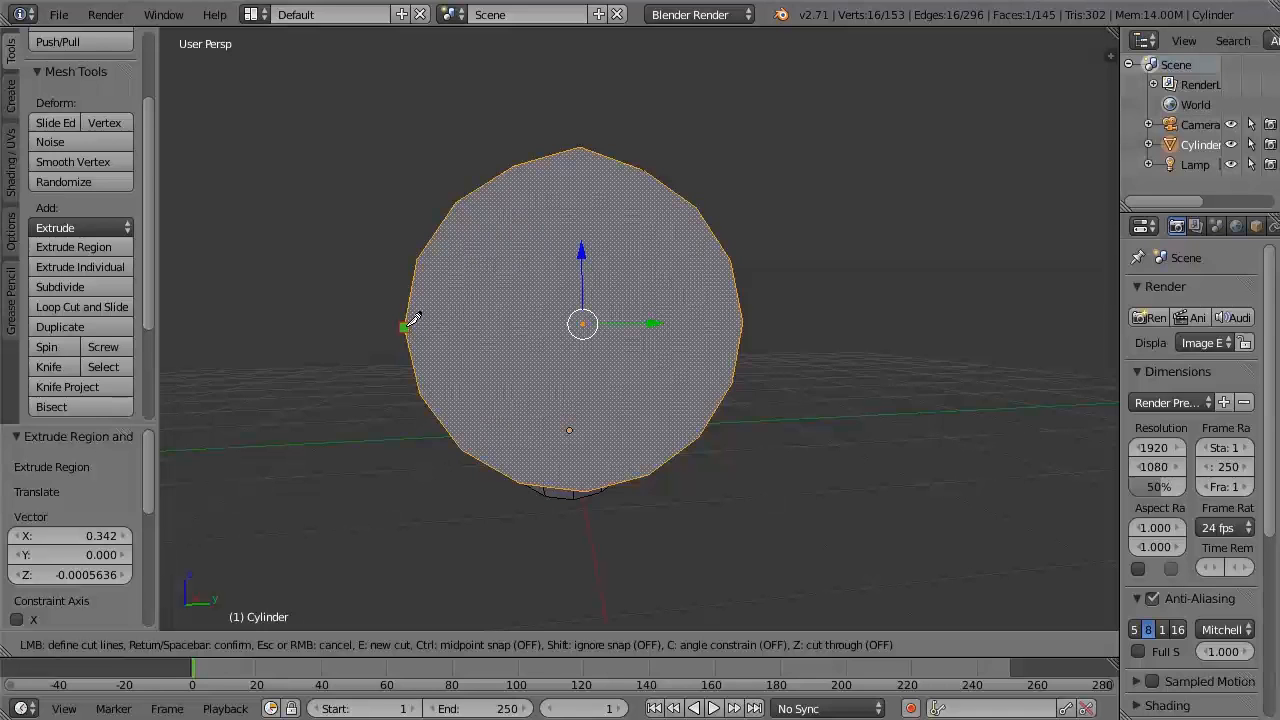
{"action": "left_click", "coordinate": [750, 321]}
{"action": "key", "text": "Return"}
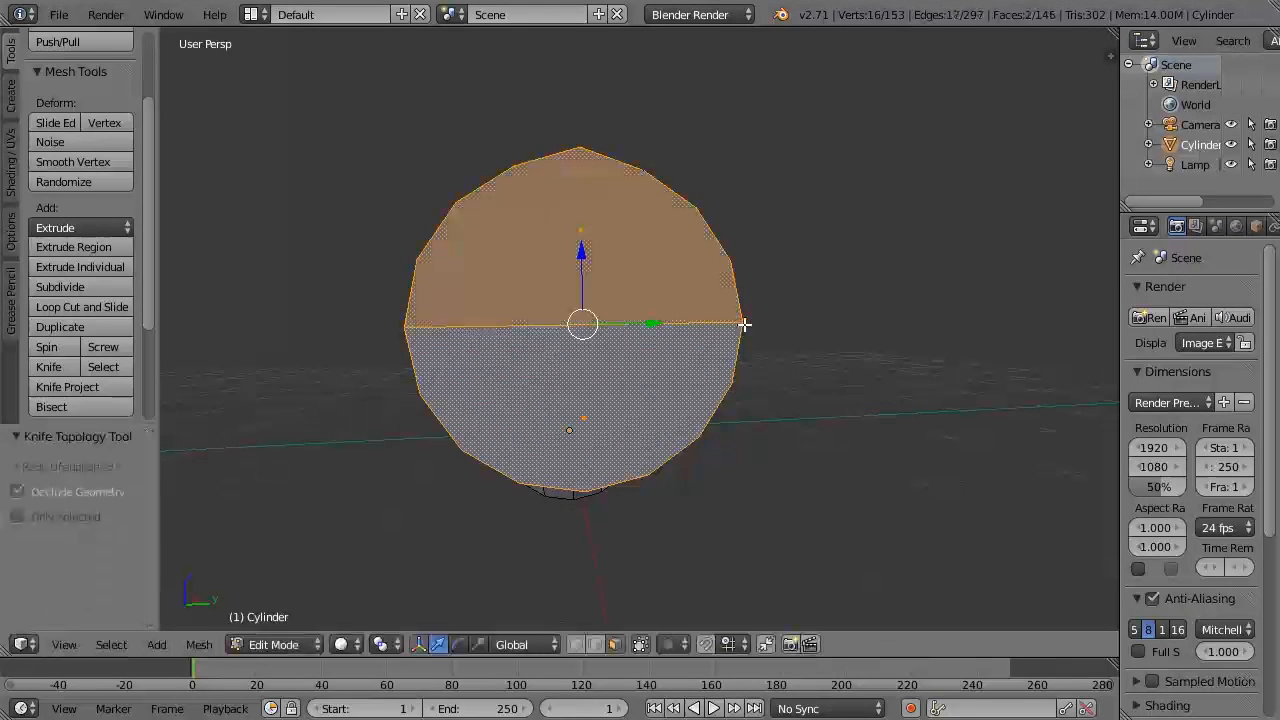
{"action": "middle_click_drag", "start_coordinate": [891, 343], "coordinate": [919, 348]}
{"action": "key", "text": "a"}
Step: Knife-cut the large end face horizontally below and above the central edge, joining opposite rim vertices
{"action": "mouse_move", "coordinate": [881, 402]}
{"action": "middle_mouse_down"}
{"action": "mouse_move", "coordinate": [880, 386]}
{"action": "mouse_move", "coordinate": [946, 386]}
{"action": "mouse_move", "coordinate": [898, 385]}
{"action": "middle_mouse_up"}
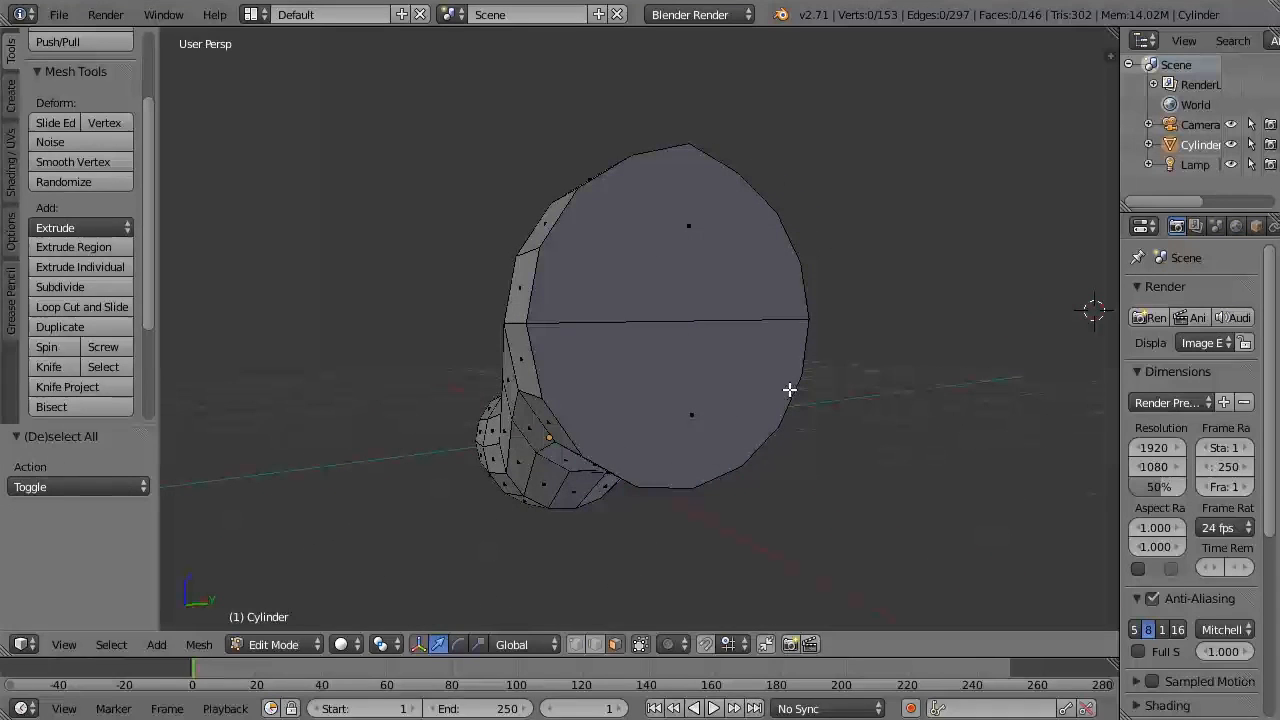
{"action": "key", "text": "k"}
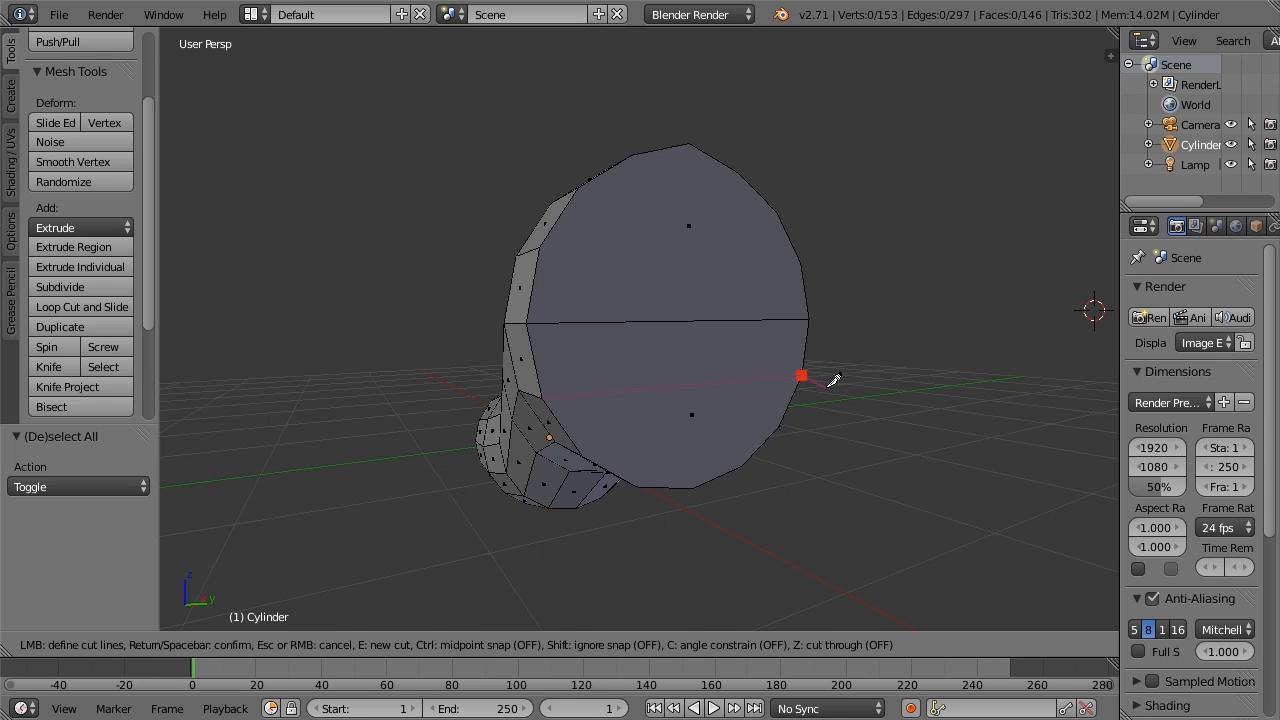
{"action": "key", "text": "Return"}
{"action": "middle_click_drag", "start_coordinate": [929, 381], "coordinate": [951, 396]}
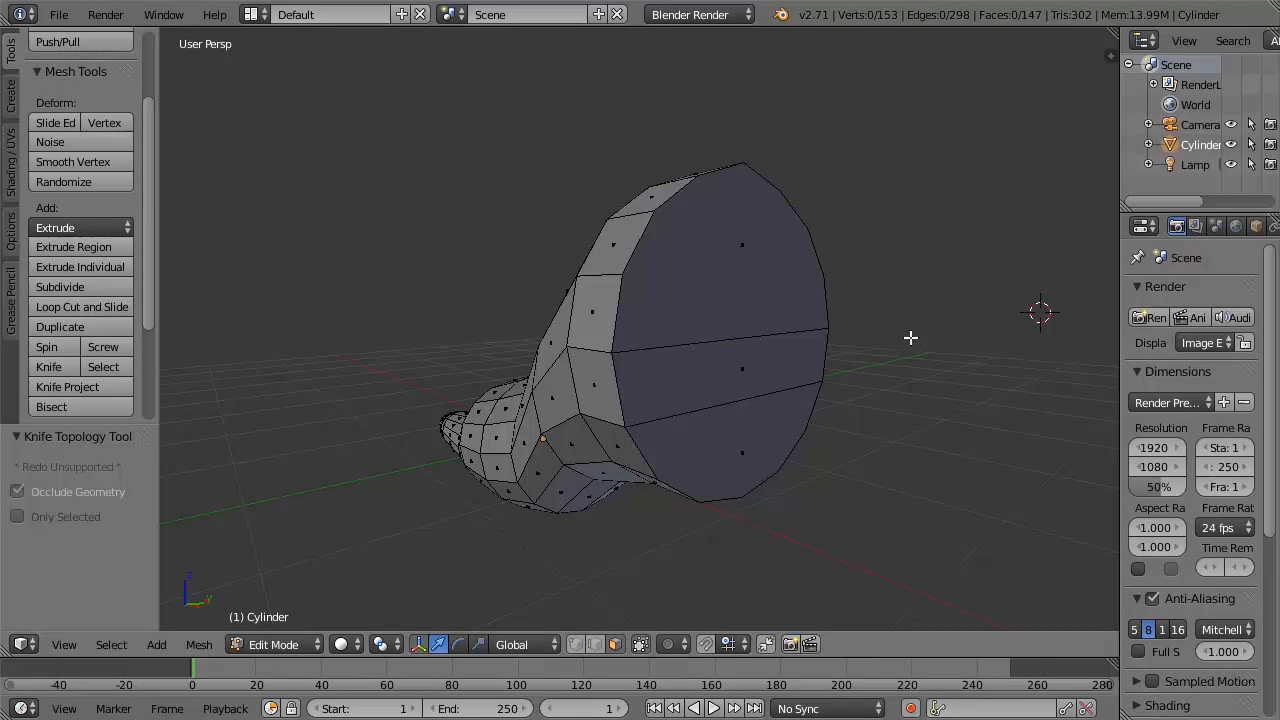
{"action": "middle_click_drag", "start_coordinate": [908, 341], "coordinate": [891, 355]}
{"action": "key", "text": "k"}
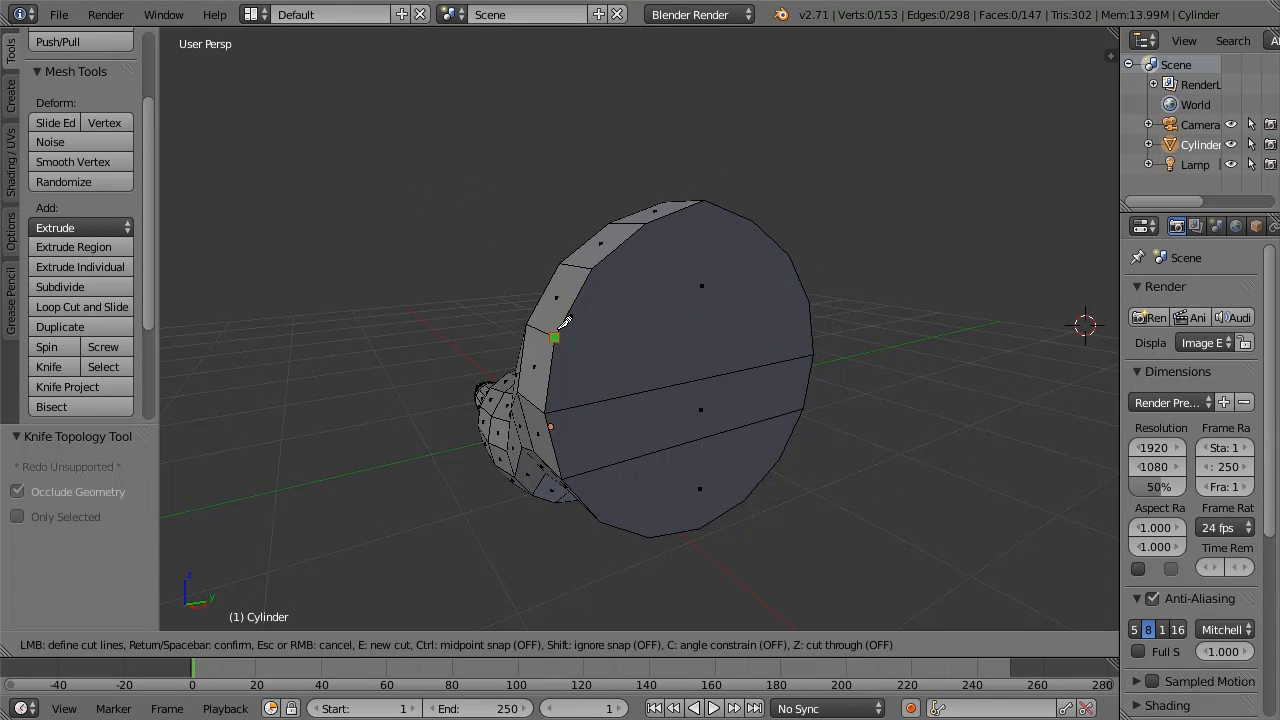
{"action": "left_click", "coordinate": [564, 327]}
{"action": "key", "text": "Return"}
Step: Knife-cut the large end face vertically through its centre from the topmost to the bottommost vertex
{"action": "middle_click_drag", "start_coordinate": [842, 378], "coordinate": [690, 319]}
{"action": "middle_click_drag", "start_coordinate": [587, 359], "coordinate": [737, 331]}
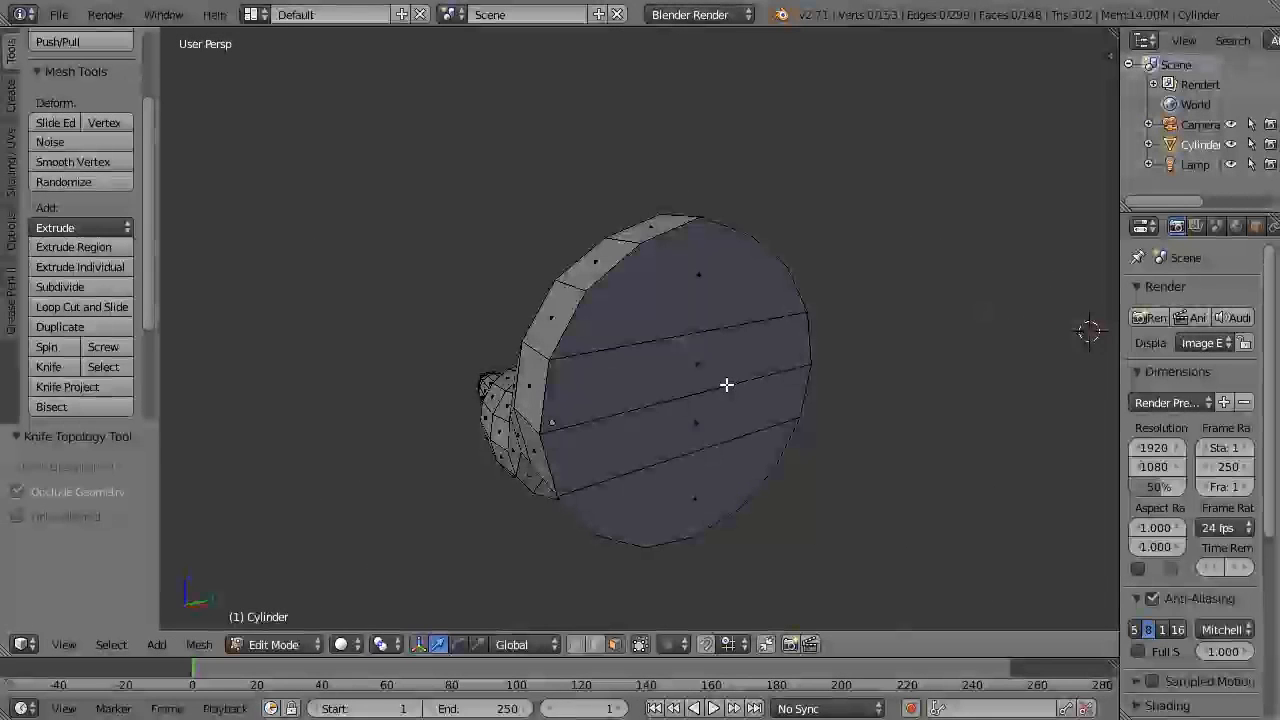
{"action": "mouse_move", "coordinate": [760, 326]}
{"action": "middle_mouse_down"}
{"action": "mouse_move", "coordinate": [794, 320]}
{"action": "mouse_move", "coordinate": [756, 312]}
{"action": "middle_mouse_up"}
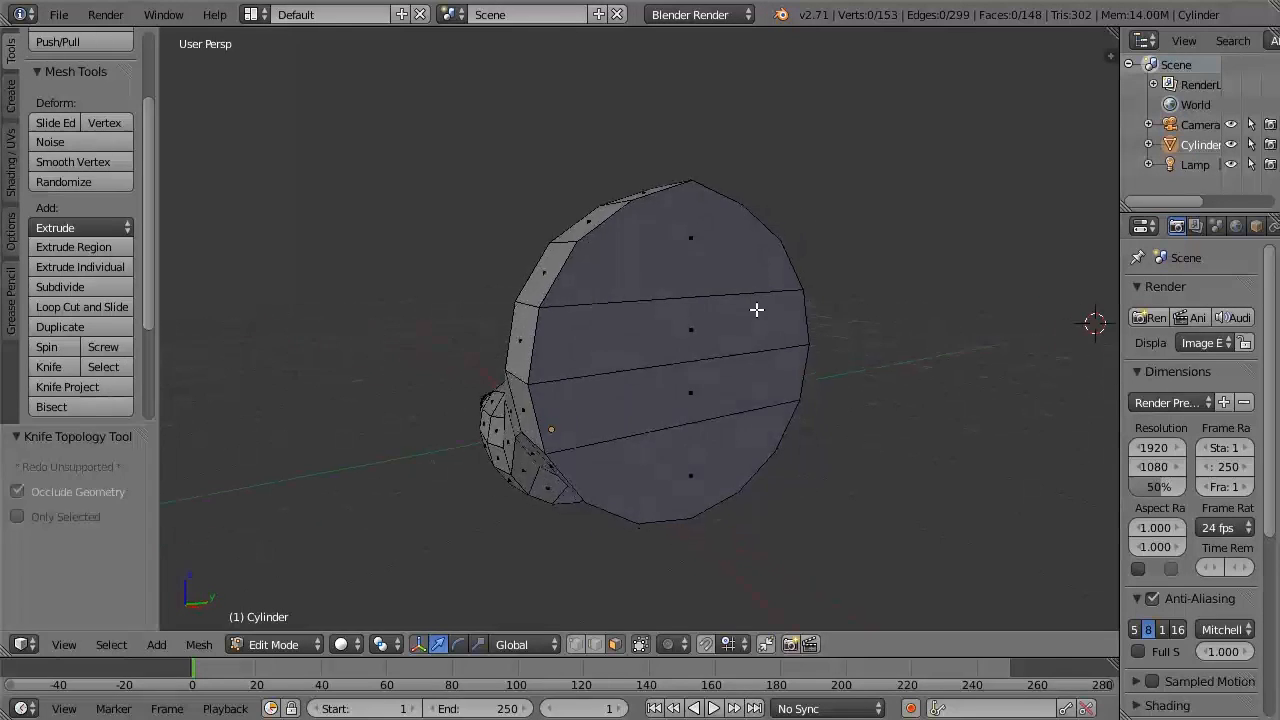
{"action": "middle_click_drag", "start_coordinate": [657, 337], "coordinate": [688, 380]}
{"action": "key", "text": "k"}
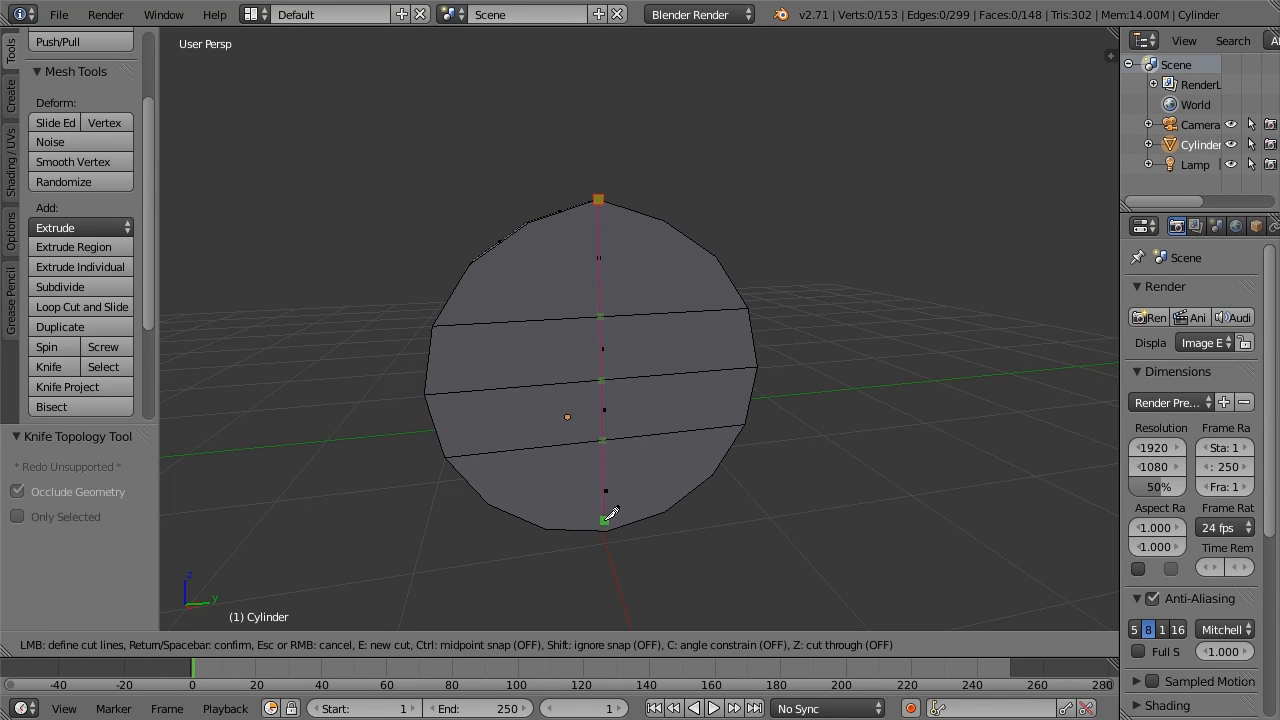
{"action": "key", "text": "Return"}
Step: Knife-cut the large end face vertically on both sides of the central vertical edge, joining opposite rim vertices
{"action": "middle_click_drag", "start_coordinate": [737, 516], "coordinate": [833, 497]}
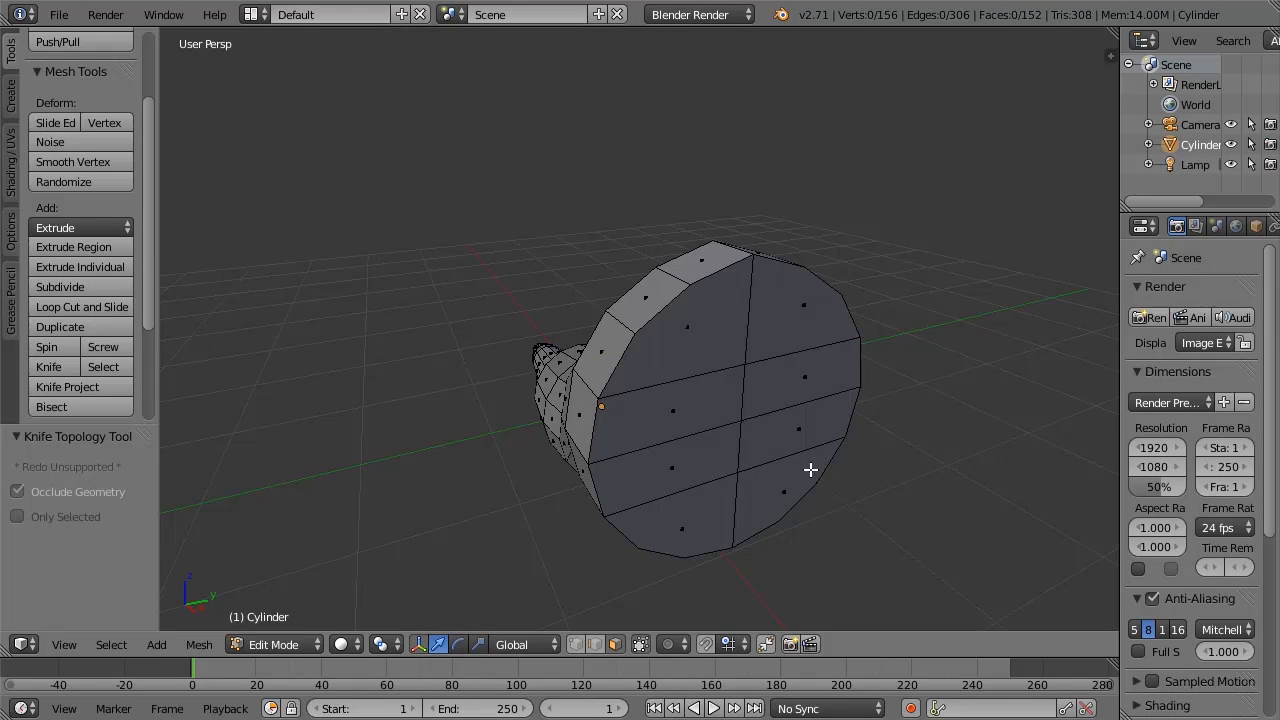
{"action": "key", "text": "k"}
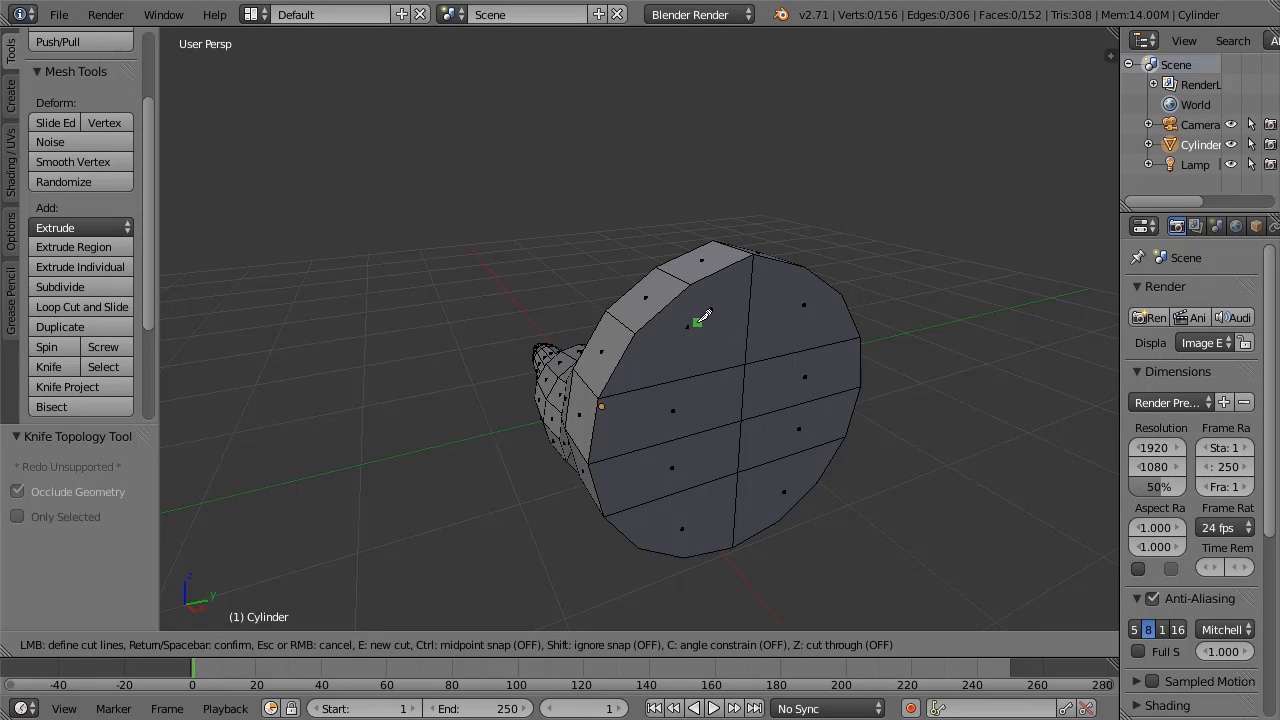
{"action": "left_click", "coordinate": [691, 284]}
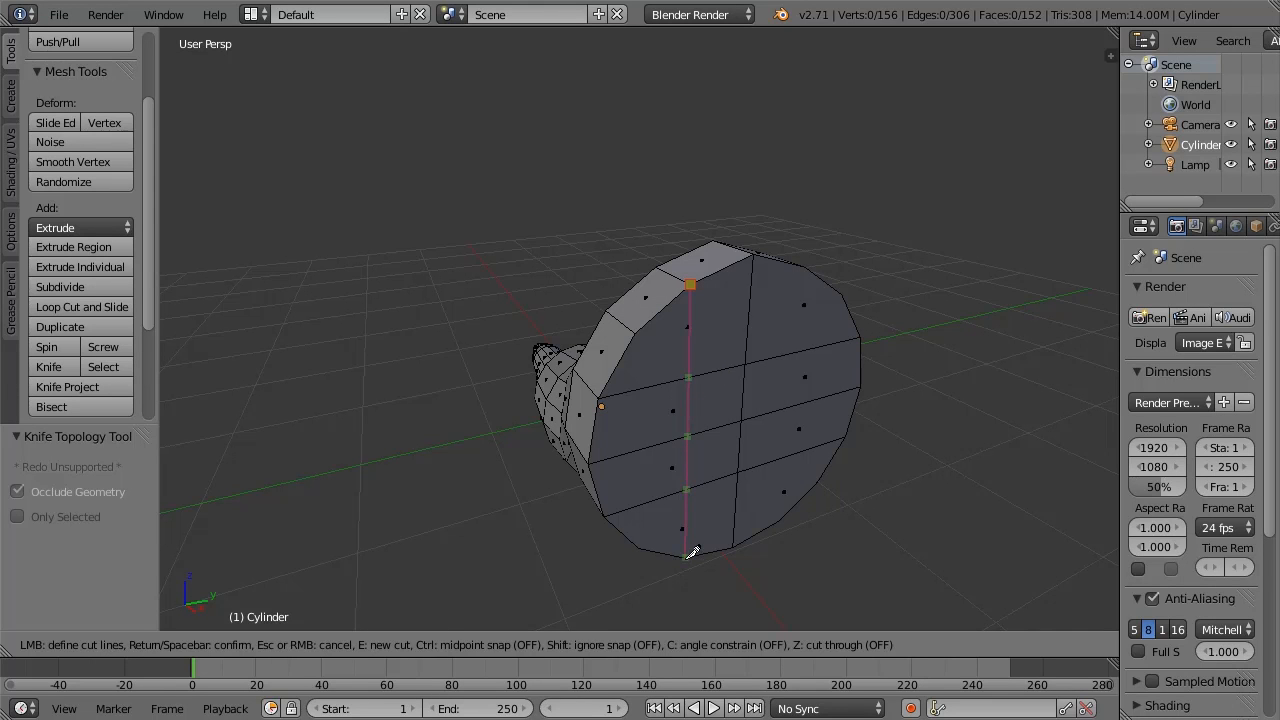
{"action": "key", "text": "Return"}
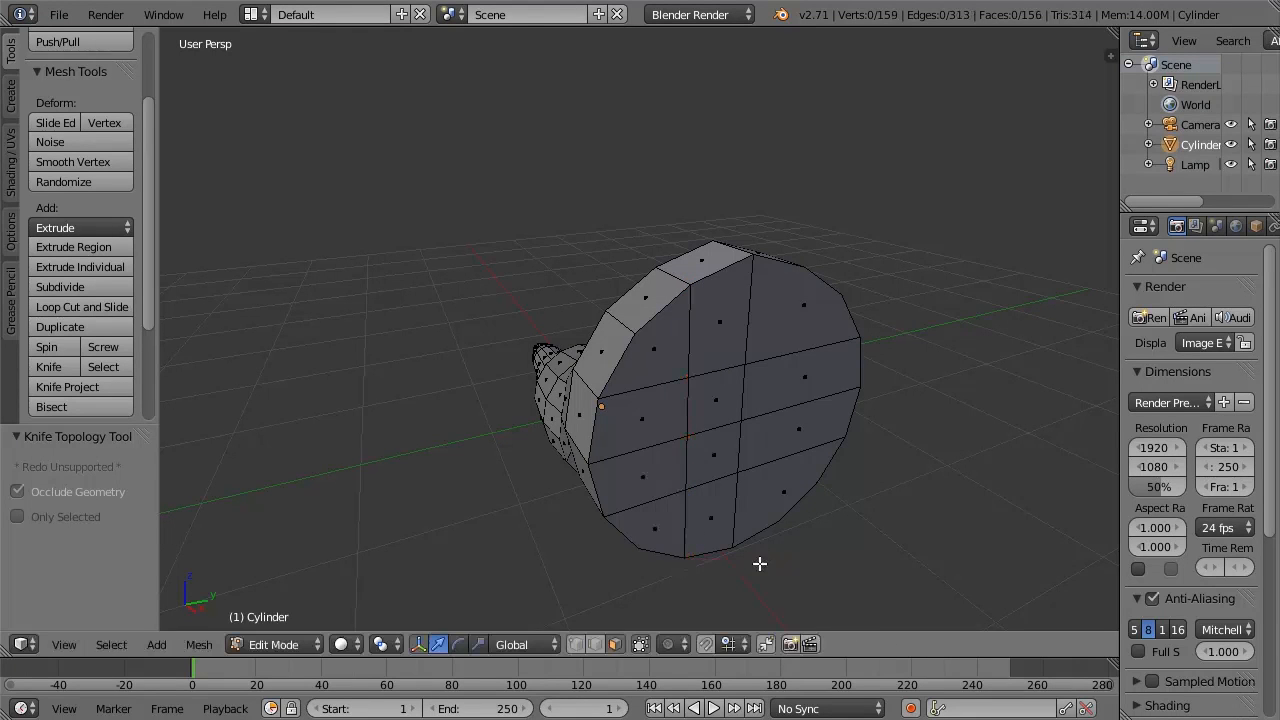
{"action": "middle_click_drag", "start_coordinate": [894, 514], "coordinate": [851, 480]}
{"action": "key", "text": "k"}
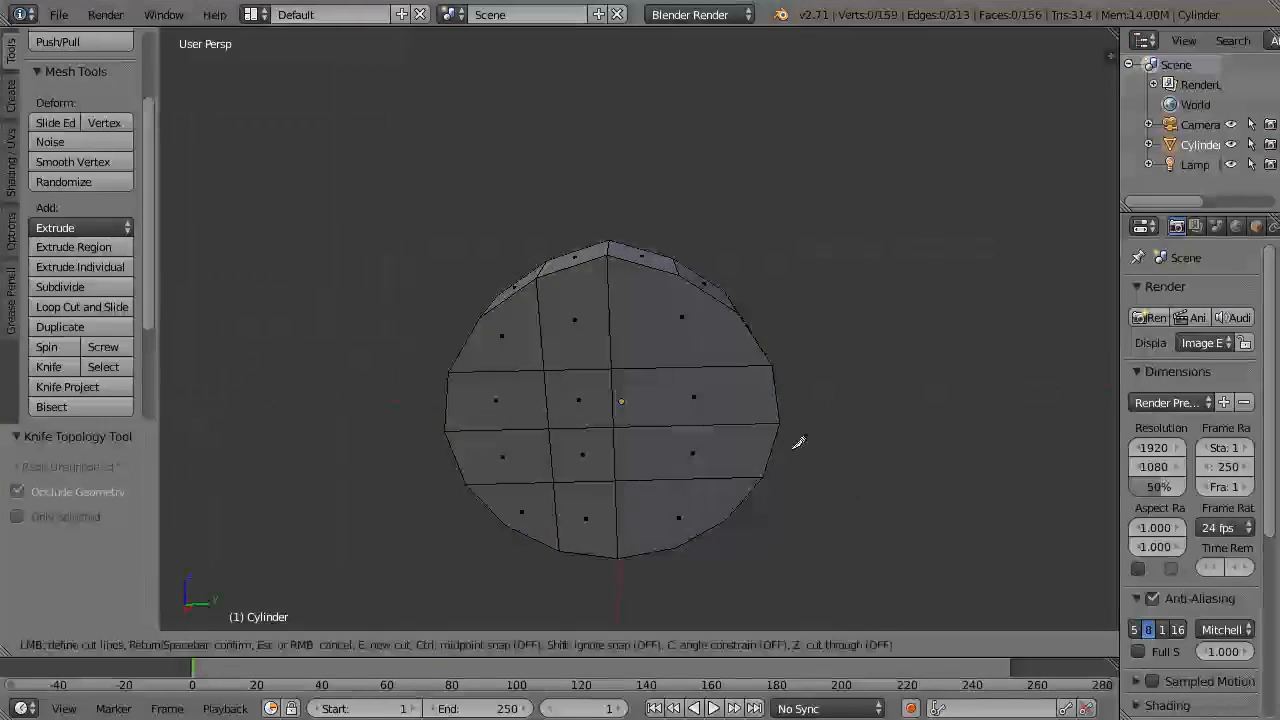
{"action": "left_click", "coordinate": [677, 544]}
{"action": "key", "text": "Return"}
Step: Select the eight faces in the upper half of the large end and extrude them outward by about 0.635 along X
{"action": "middle_click_drag", "start_coordinate": [828, 513], "coordinate": [866, 408]}
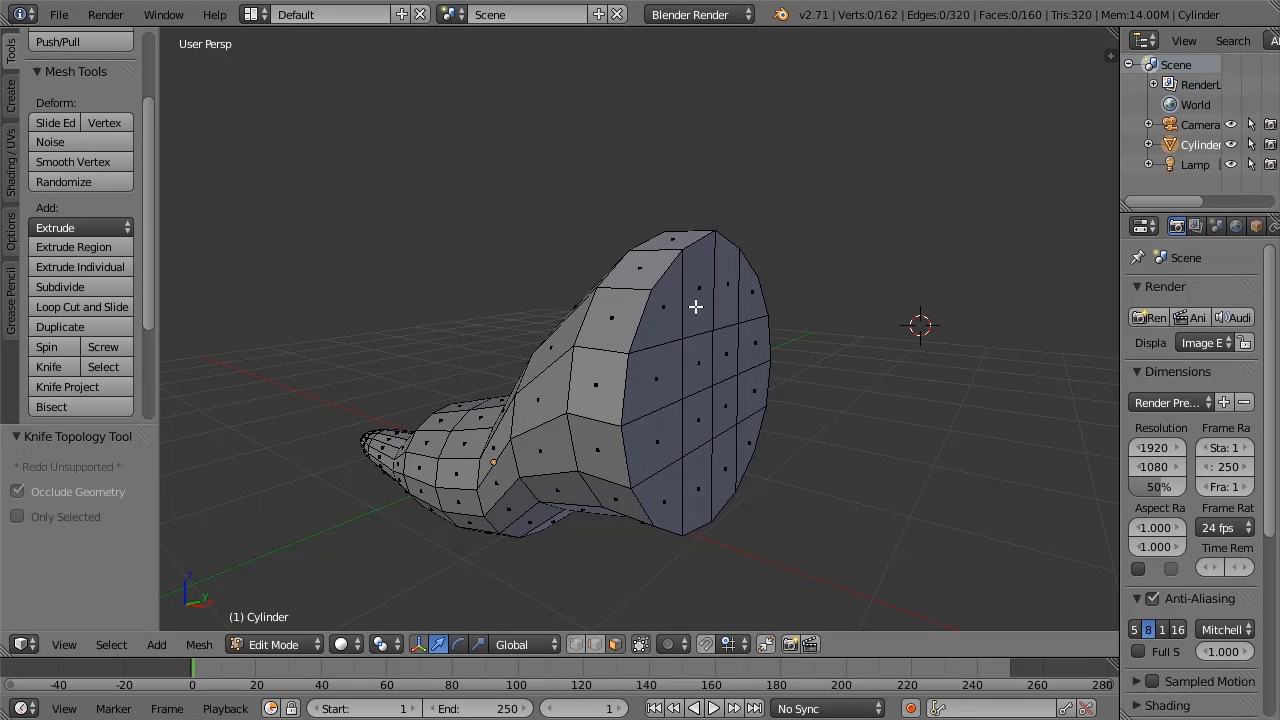
{"action": "middle_click_drag", "start_coordinate": [807, 323], "coordinate": [799, 346]}
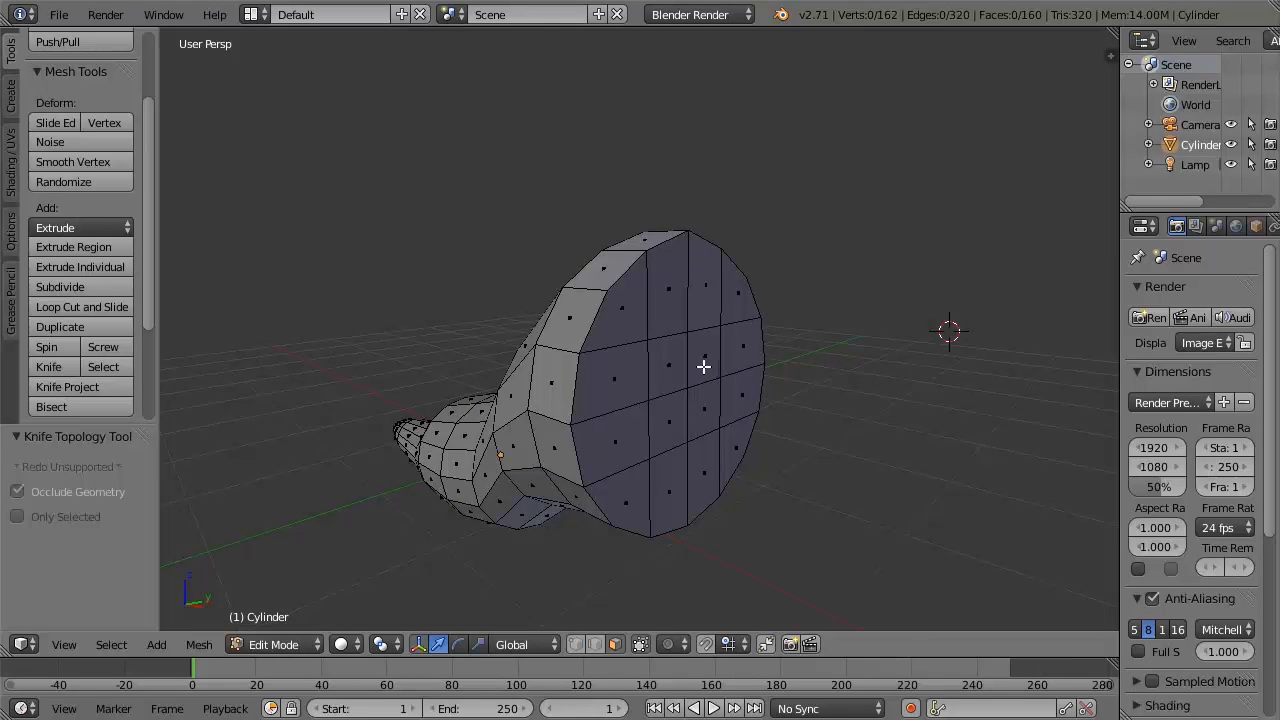
{"action": "right_click", "coordinate": [620, 376]}
{"action": "right_click", "coordinate": [623, 303], "text": "shift"}
{"action": "right_click", "coordinate": [670, 291], "text": "shift"}
{"action": "right_click", "coordinate": [703, 288], "text": "shift"}
{"action": "right_click", "coordinate": [737, 288], "text": "shift"}
{"action": "right_click", "coordinate": [740, 340], "text": "shift"}
{"action": "right_click", "coordinate": [706, 358], "text": "shift"}
{"action": "right_click", "coordinate": [665, 364], "text": "shift"}
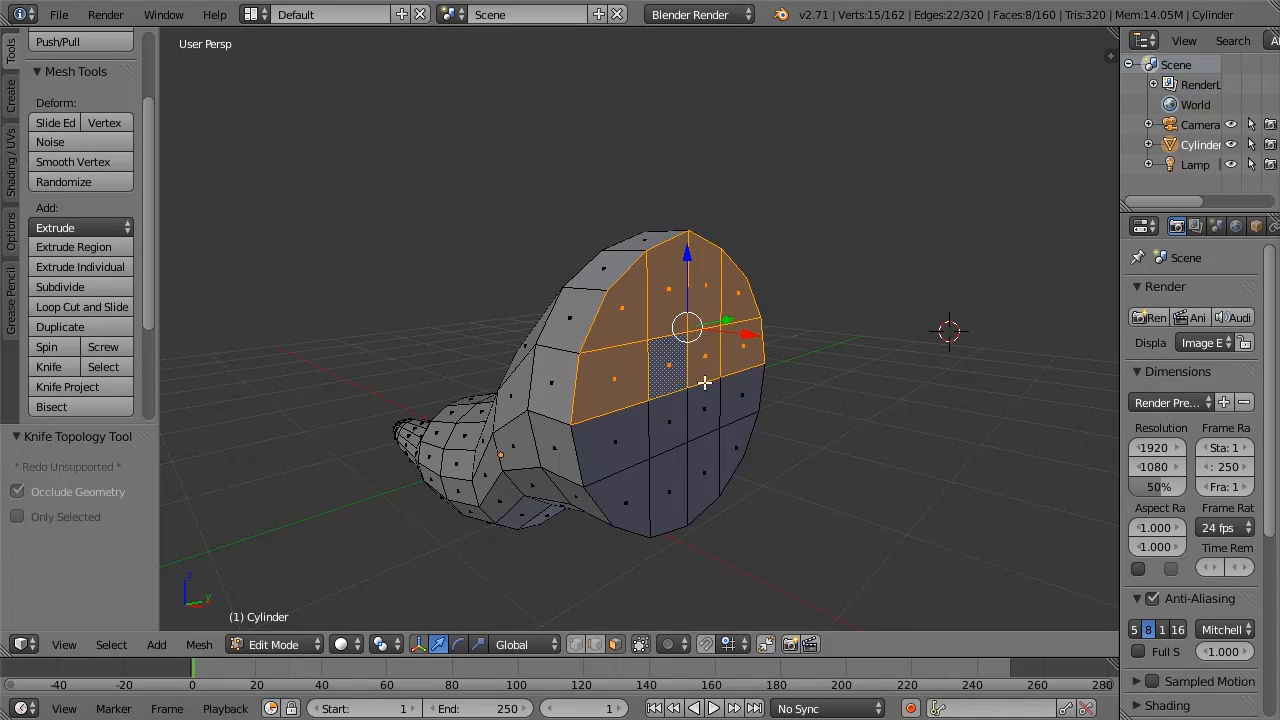
{"action": "middle_click_drag", "start_coordinate": [665, 364], "coordinate": [889, 429]}
{"action": "key", "text": "e"}
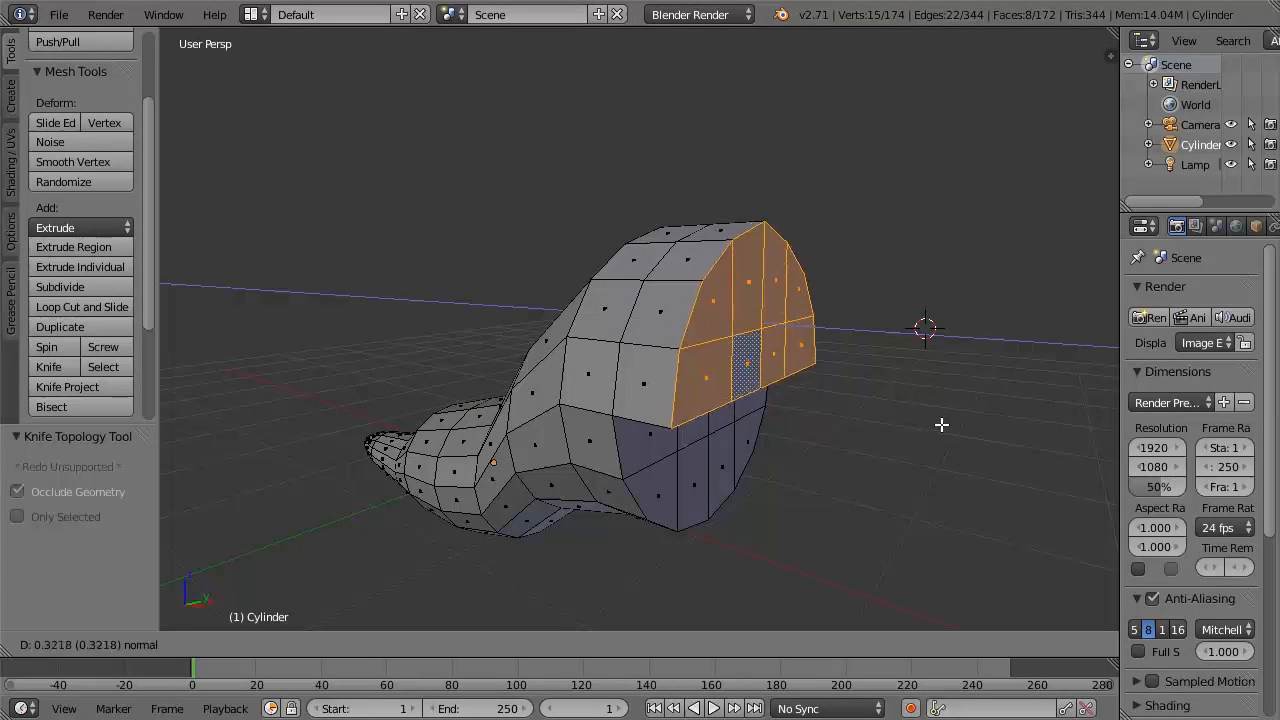
{"action": "left_click", "coordinate": [1000, 427]}
{"action": "middle_click_drag", "start_coordinate": [1000, 426], "coordinate": [909, 445]}
{"action": "key", "text": "space"}
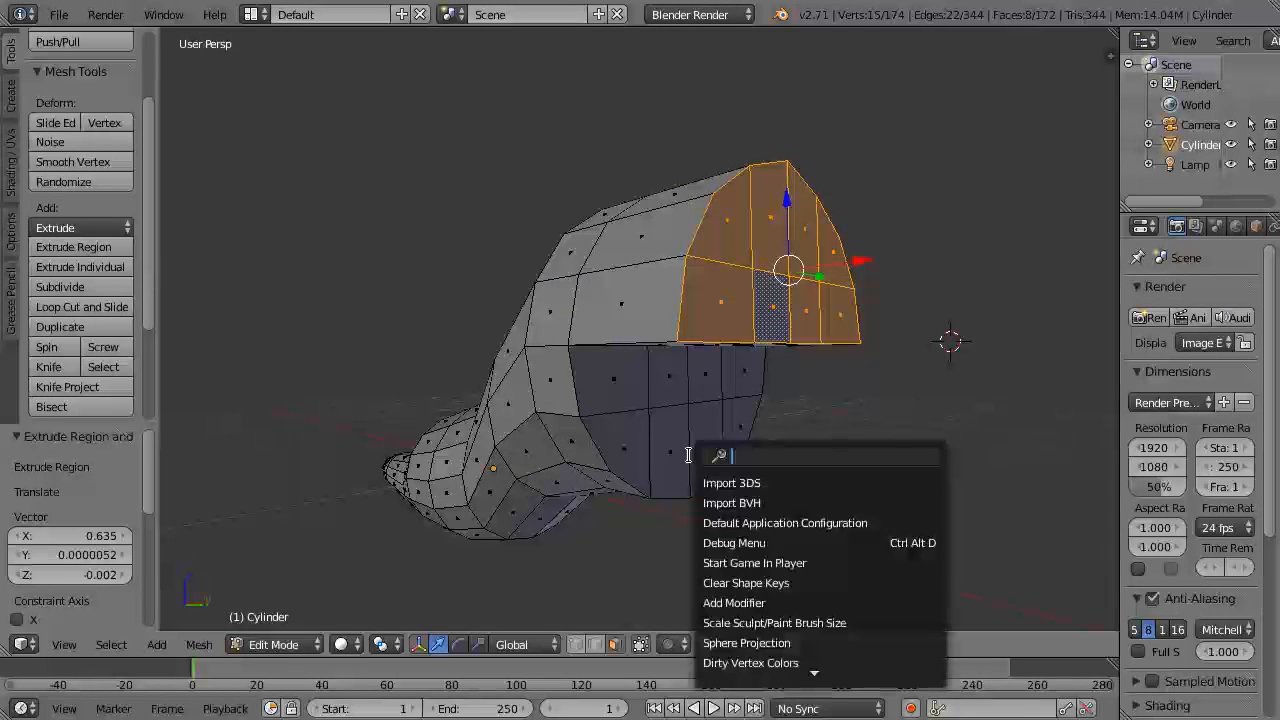
{"action": "key", "text": "Escape"}
{"action": "key", "text": "a"}
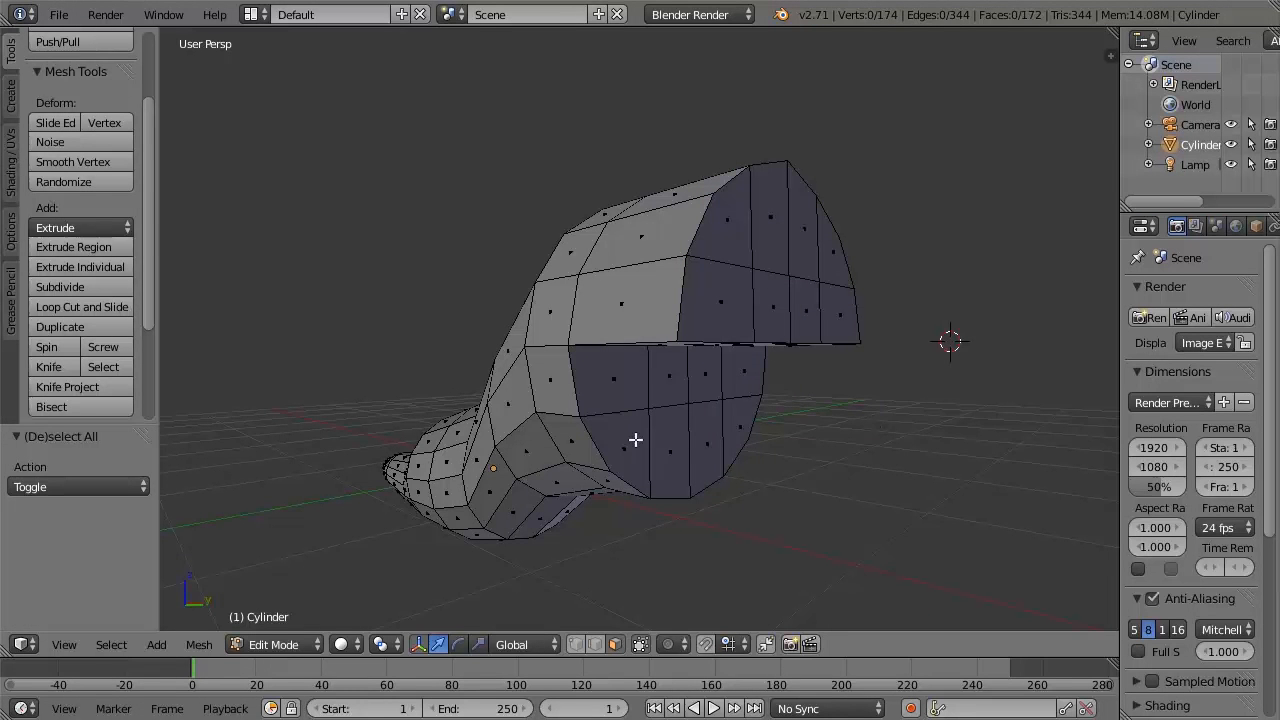
Step: Select the four faces in the lowest row of the large end and extrude them outward by about 0.46
{"action": "right_click", "coordinate": [622, 449]}
{"action": "right_click", "coordinate": [676, 449], "text": "shift"}
{"action": "right_click", "coordinate": [703, 443], "text": "shift"}
{"action": "right_click", "coordinate": [742, 432], "text": "shift"}
{"action": "middle_click_drag", "start_coordinate": [898, 449], "coordinate": [920, 449]}
{"action": "key", "text": "e"}
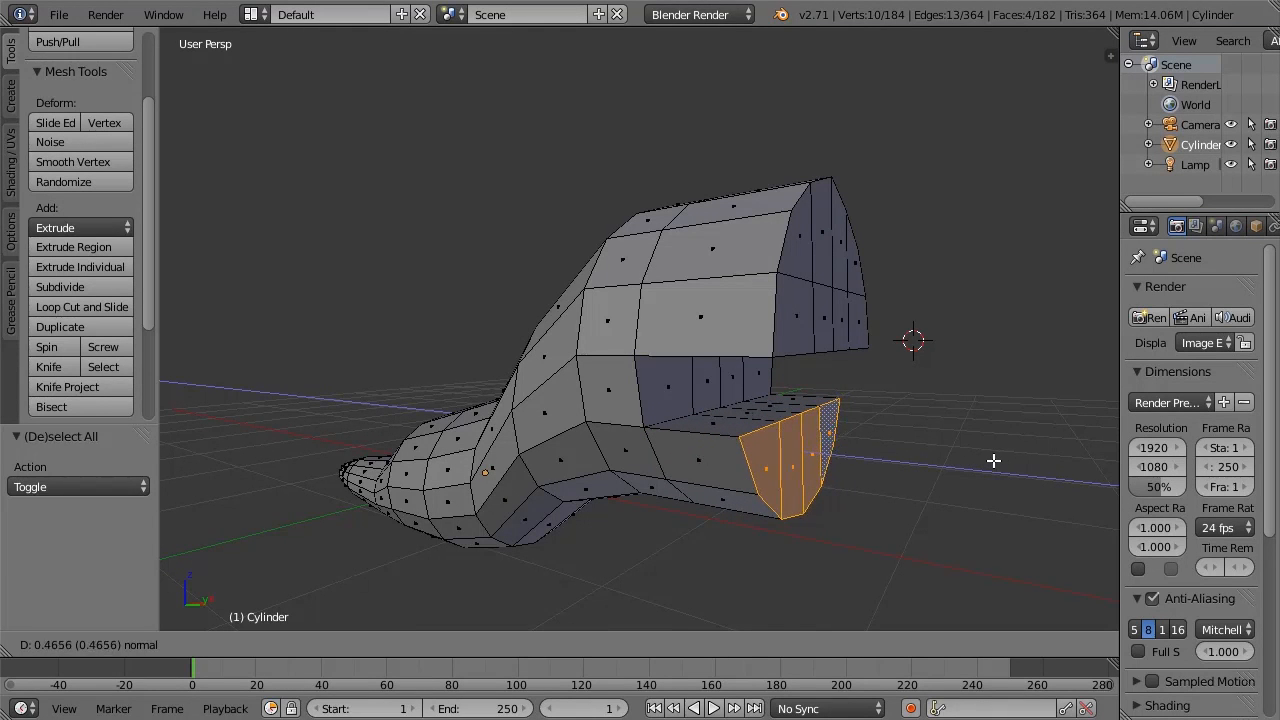
{"action": "left_click", "coordinate": [989, 459]}
{"action": "key", "text": "a"}
Step: Pull the two middle faces in the lower row of the upper block's front outward by 0.418 along X
{"action": "middle_click_drag", "start_coordinate": [929, 429], "coordinate": [853, 414]}
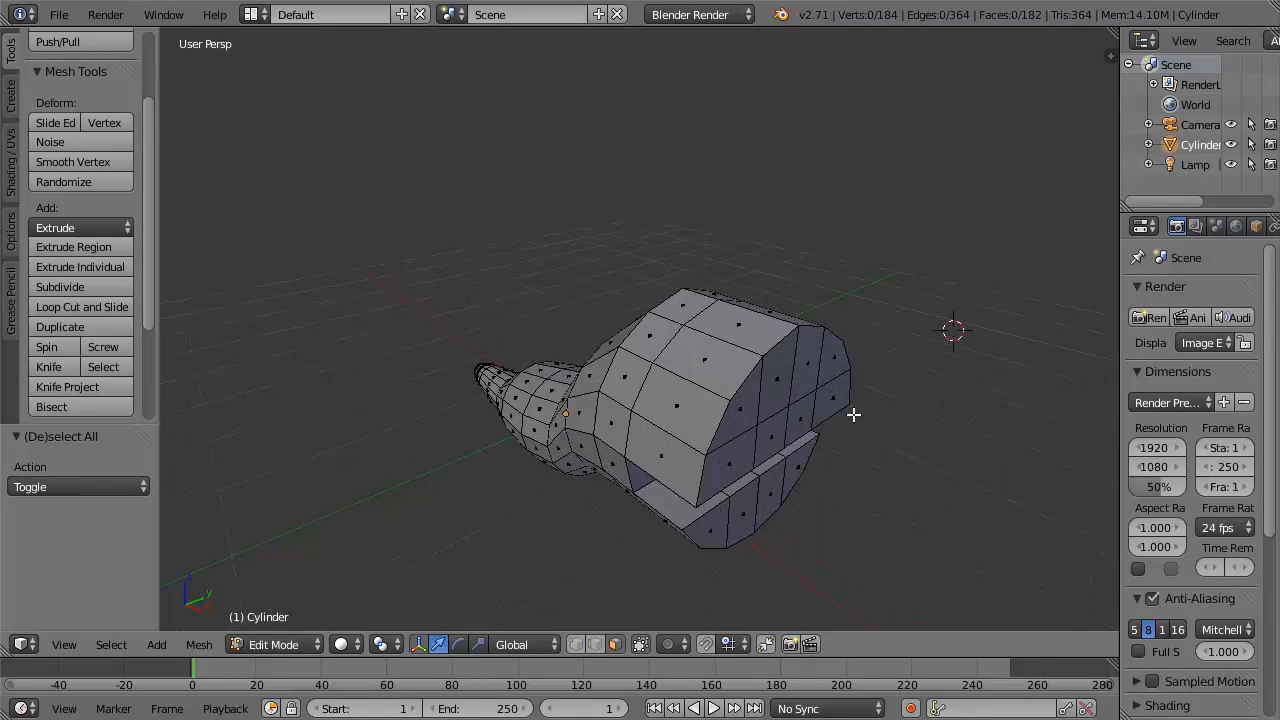
{"action": "left_click_drag", "start_coordinate": [852, 452], "coordinate": [946, 477]}
Step: Select the two side vertices on the upper block's front rim and push them back by 0.304 along X
{"action": "middle_click_drag", "start_coordinate": [946, 477], "coordinate": [710, 477]}
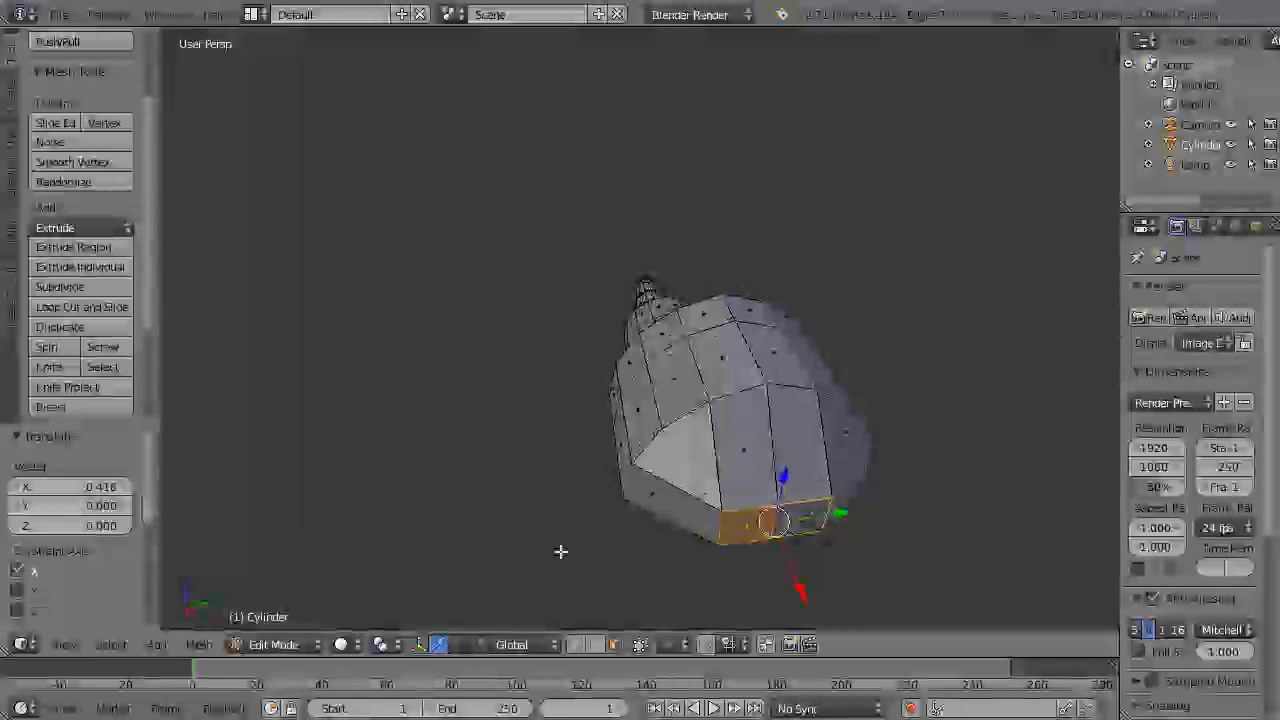
{"action": "left_click", "coordinate": [578, 645]}
{"action": "right_click", "coordinate": [659, 429]}
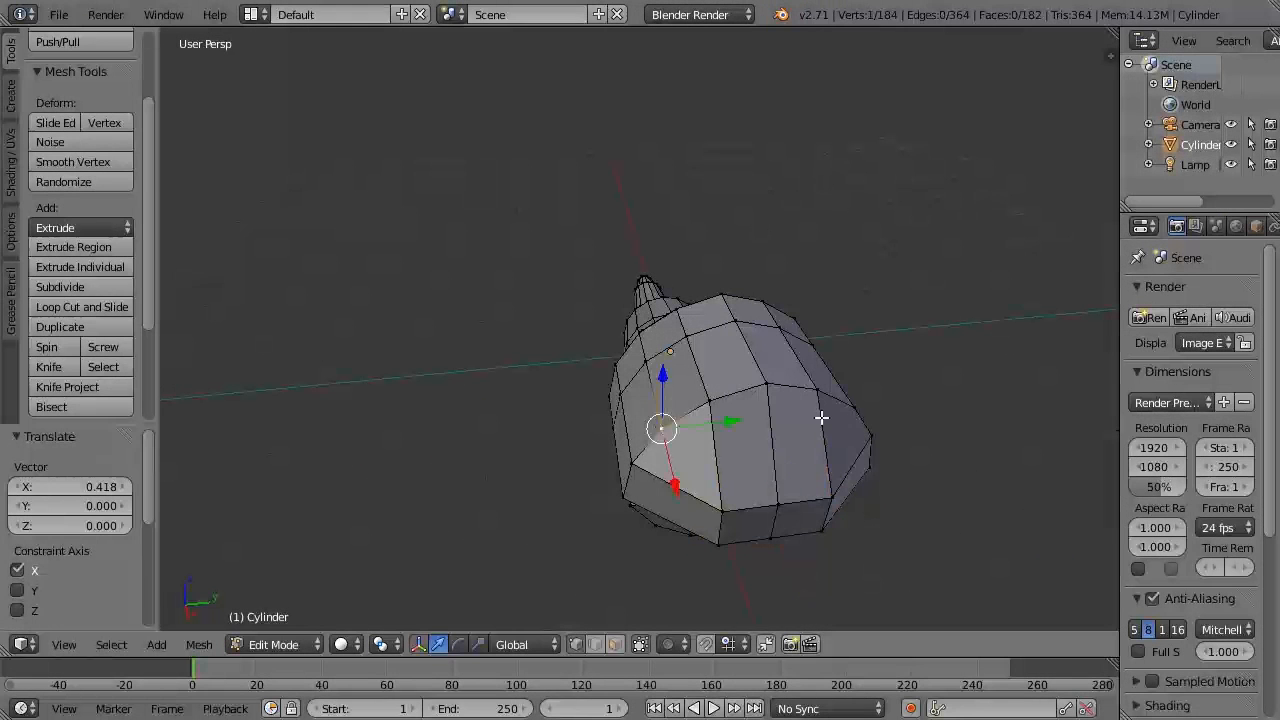
{"action": "right_click", "coordinate": [853, 406], "text": "shift"}
{"action": "middle_click_drag", "start_coordinate": [939, 451], "coordinate": [933, 482]}
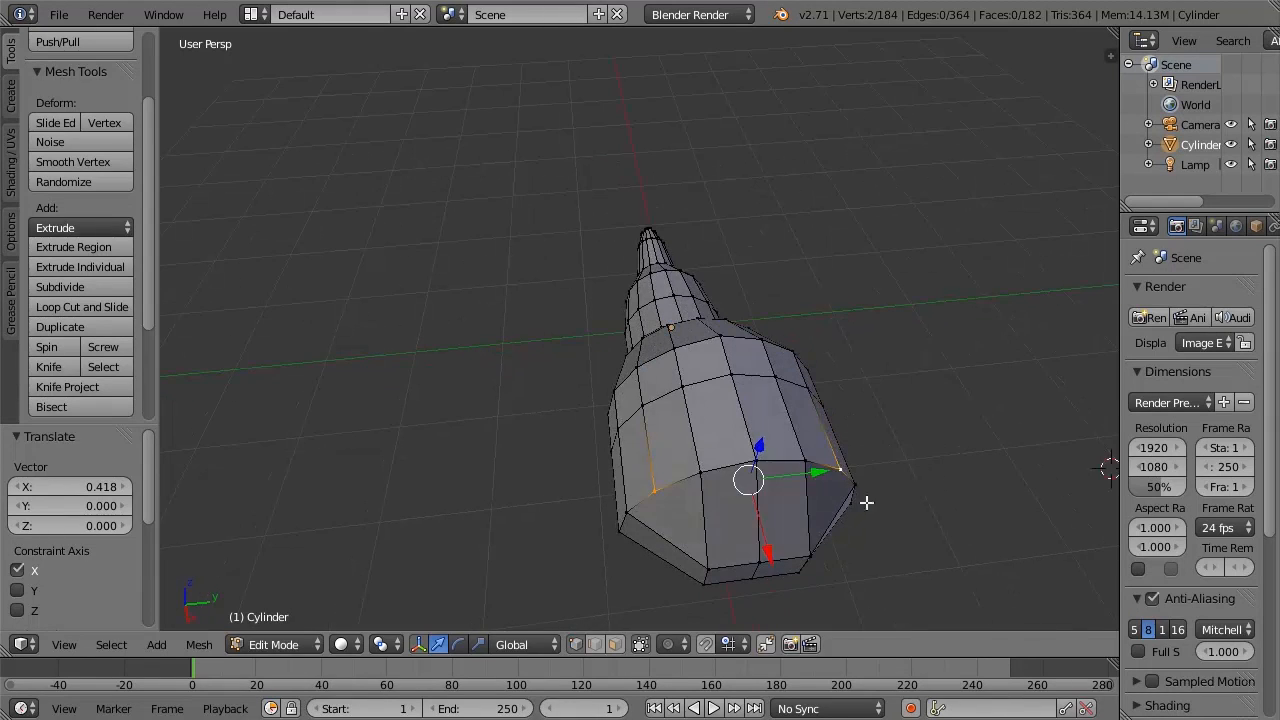
{"action": "left_click_drag", "start_coordinate": [770, 553], "coordinate": [770, 509]}
{"action": "middle_click_drag", "start_coordinate": [953, 499], "coordinate": [852, 489]}
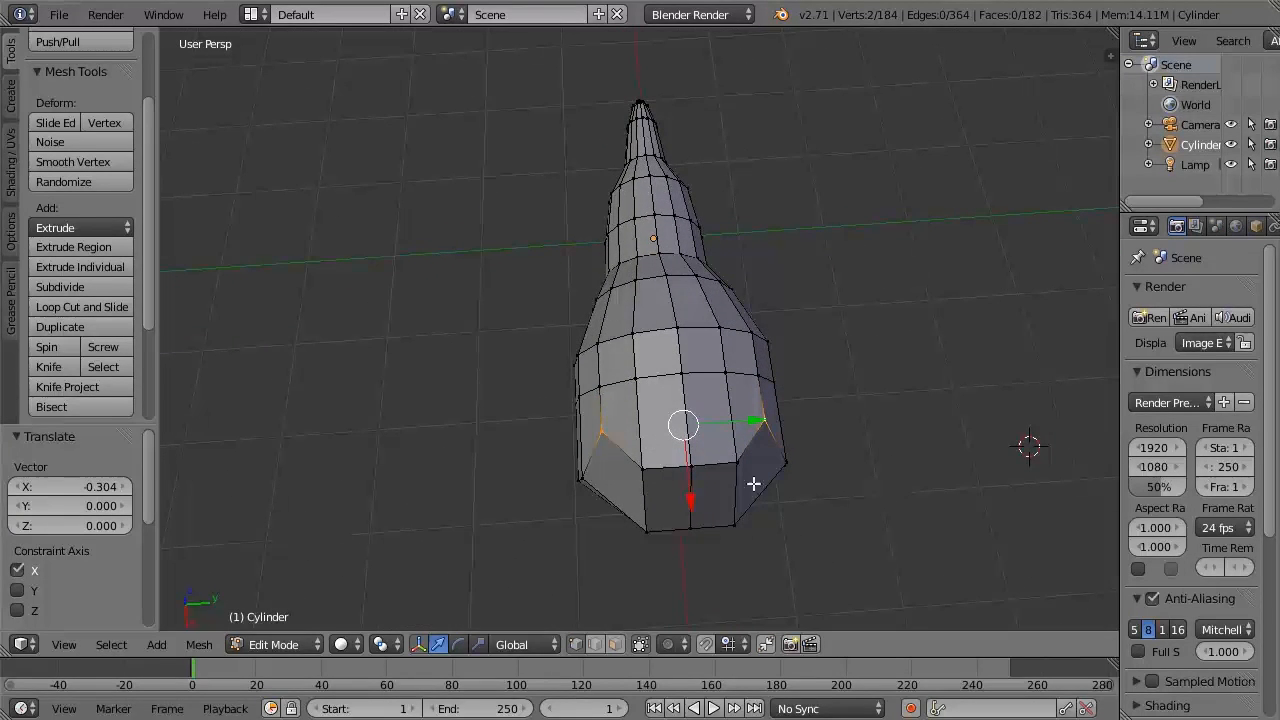
Step: Select the three vertices along the center line of the upper block's front and pull them outward by 0.069 along X
{"action": "right_click", "coordinate": [690, 462]}
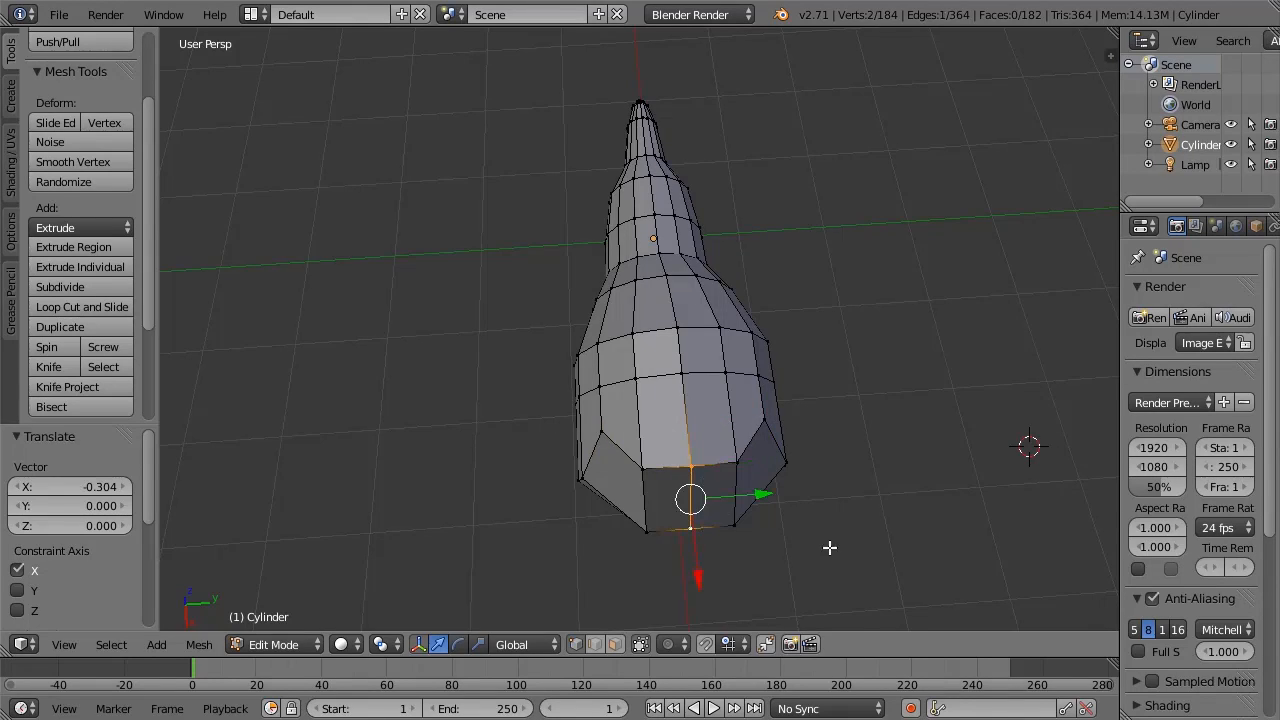
{"action": "middle_click_drag", "start_coordinate": [780, 531], "coordinate": [834, 480]}
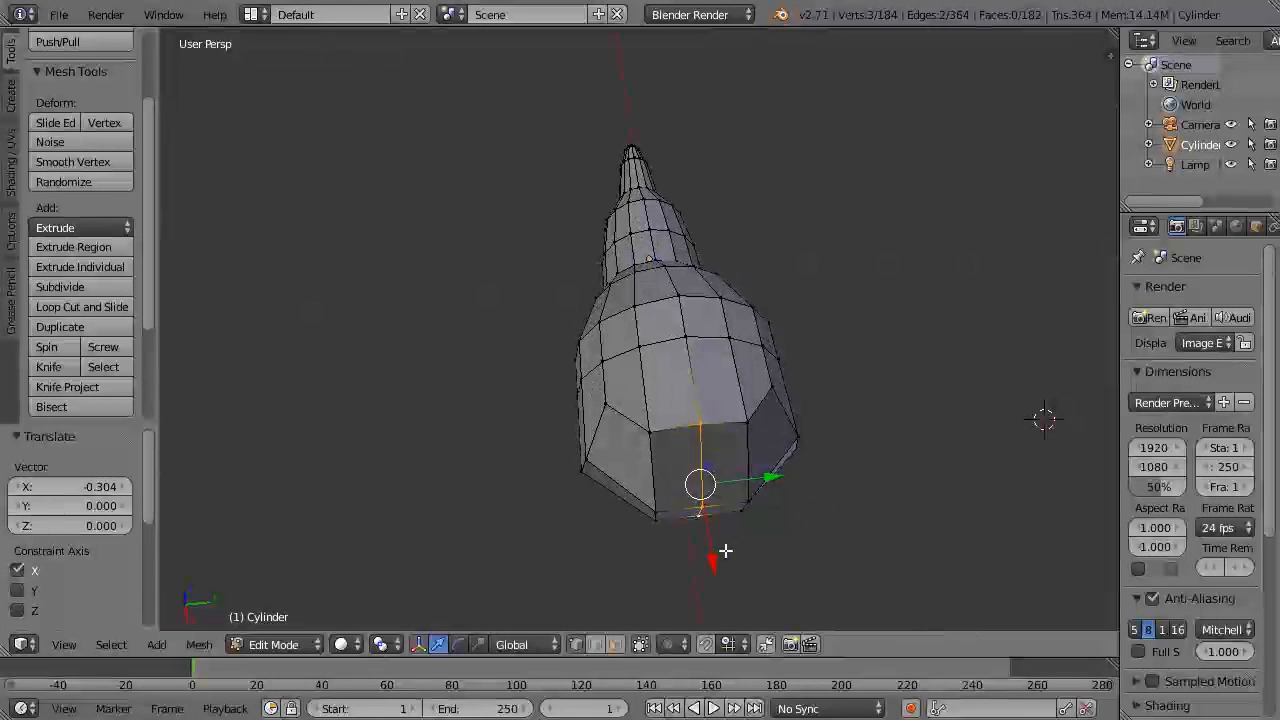
{"action": "key", "text": "g"}
{"action": "key", "text": "x"}
{"action": "left_click", "coordinate": [714, 566]}
Step: Add the vertices beside the front center line to the selection and display the mesh in wireframe
{"action": "middle_click_drag", "start_coordinate": [801, 530], "coordinate": [800, 546]}
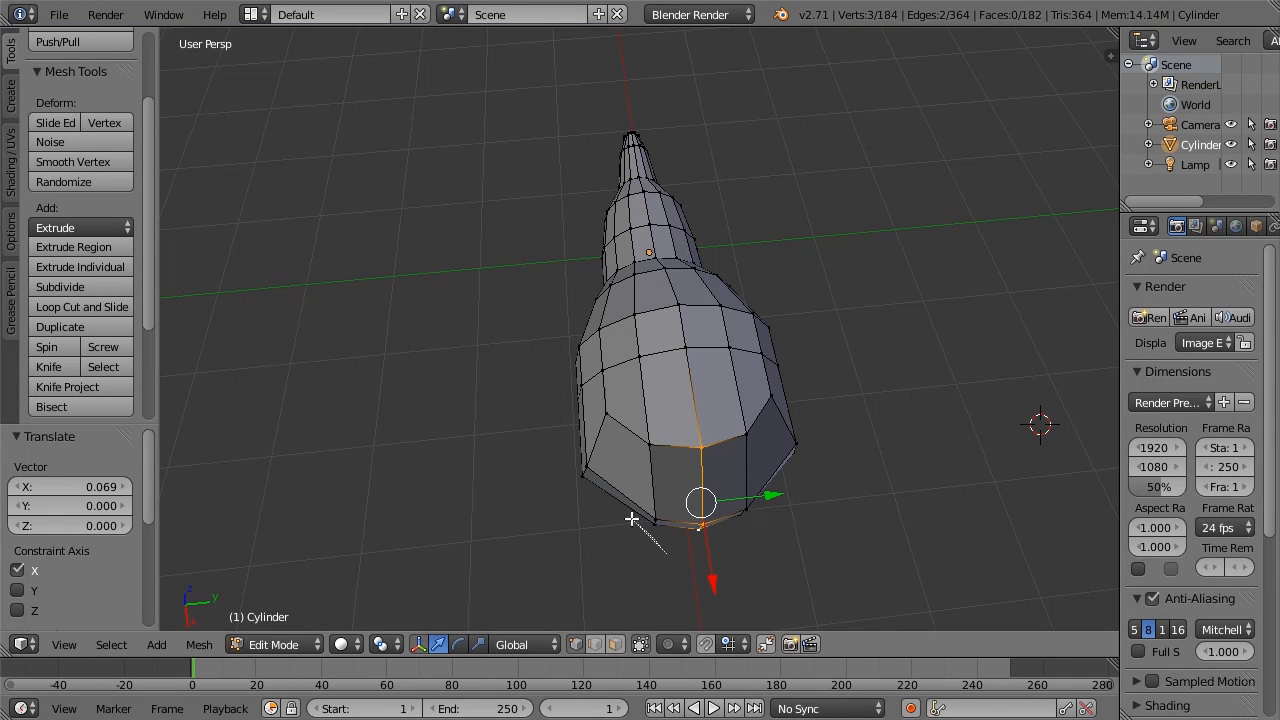
{"action": "right_click", "coordinate": [675, 528], "text": "shift"}
{"action": "right_click", "coordinate": [764, 506], "text": "shift"}
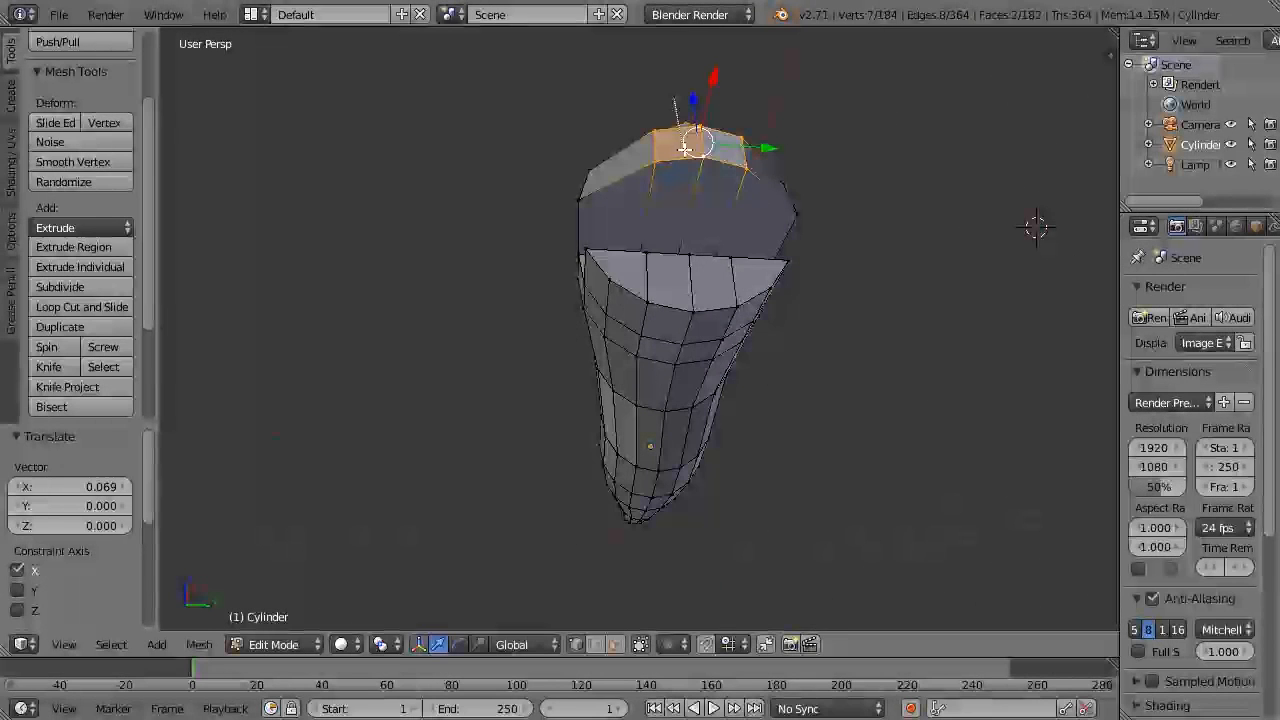
{"action": "left_click", "coordinate": [345, 644]}
{"action": "left_click", "coordinate": [374, 599]}
{"action": "mouse_move", "coordinate": [497, 523]}
{"action": "middle_mouse_down"}
{"action": "mouse_move", "coordinate": [721, 325]}
{"action": "mouse_move", "coordinate": [699, 288]}
{"action": "middle_mouse_up"}
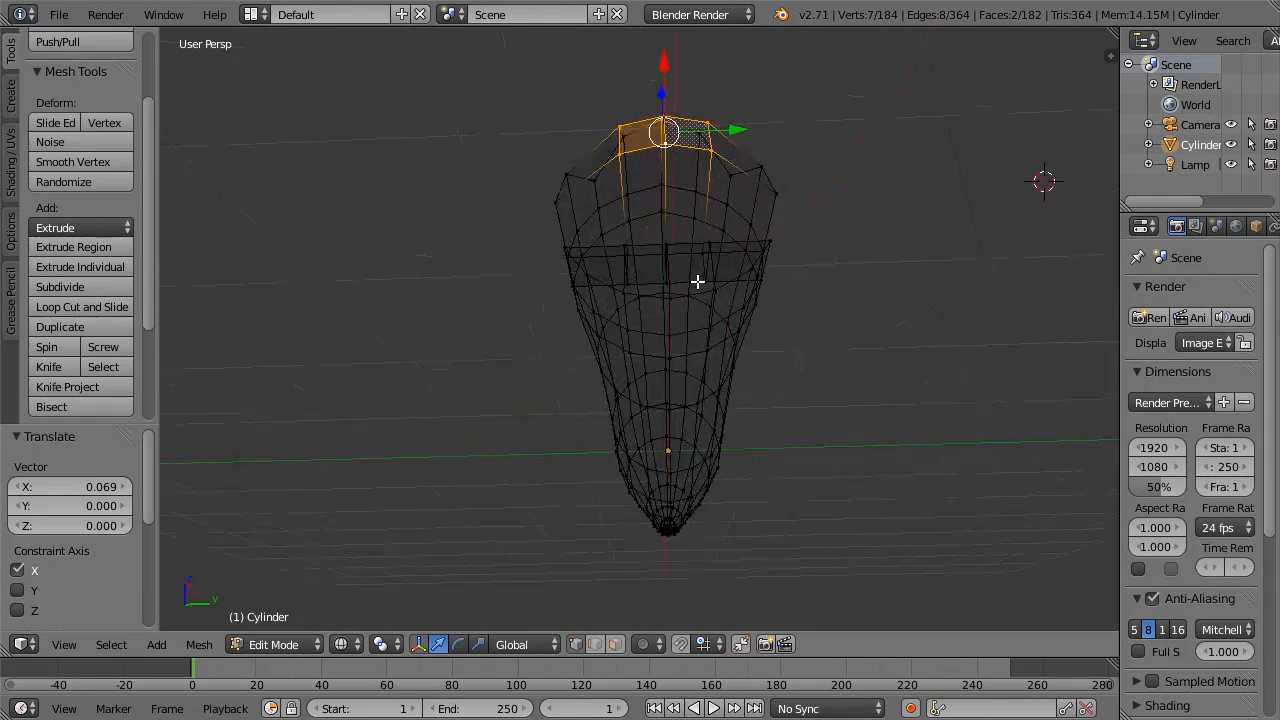
{"action": "middle_click_drag", "start_coordinate": [806, 125], "coordinate": [923, 183]}
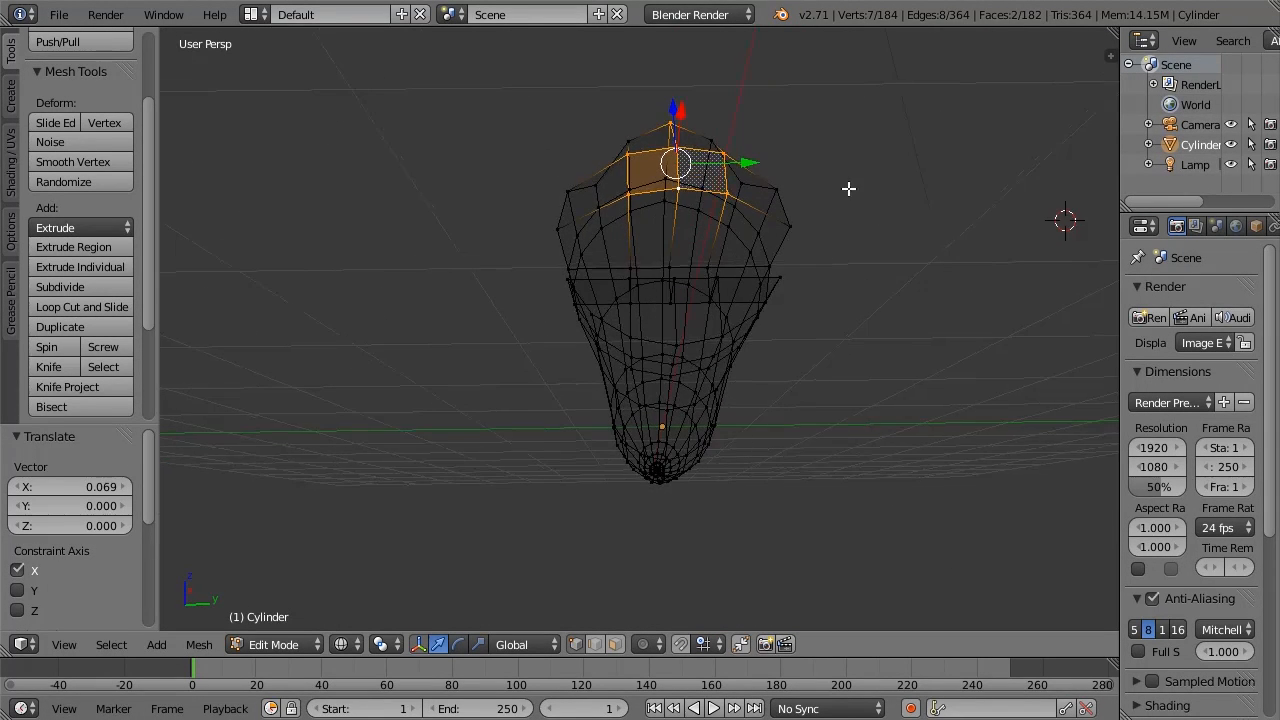
Step: Select only the four vertices flanking the center line of the upper block's front and scale them by 1.263 along Y
{"action": "key", "text": "a"}
{"action": "mouse_move", "coordinate": [645, 128]}
{"action": "left_mouse_down", "text": "ctrl"}
{"action": "mouse_move", "coordinate": [620, 191]}
{"action": "mouse_move", "coordinate": [630, 124]}
{"action": "left_mouse_up", "text": "ctrl"}
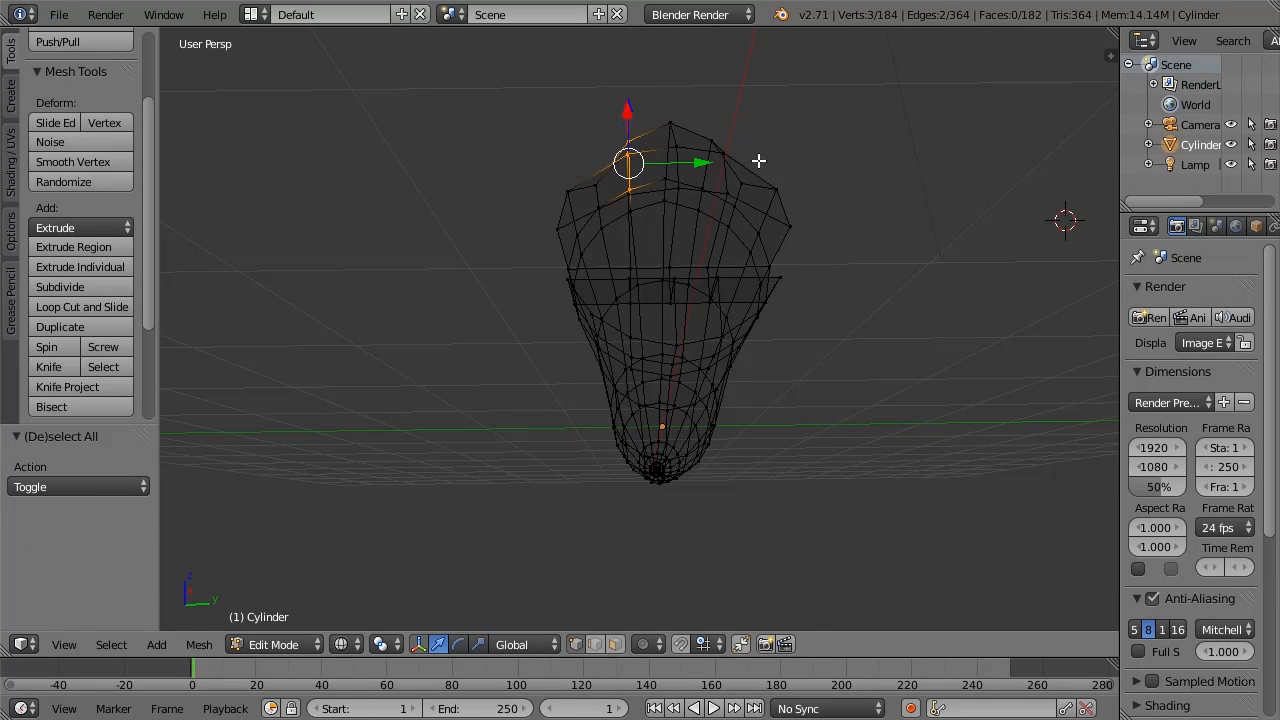
{"action": "mouse_move", "coordinate": [733, 115]}
{"action": "left_mouse_down", "text": "ctrl+shift"}
{"action": "mouse_move", "coordinate": [751, 186]}
{"action": "mouse_move", "coordinate": [733, 122]}
{"action": "left_mouse_up", "text": "ctrl+shift"}
{"action": "mouse_move", "coordinate": [837, 151]}
{"action": "middle_mouse_down"}
{"action": "mouse_move", "coordinate": [975, 324]}
{"action": "mouse_move", "coordinate": [894, 346]}
{"action": "middle_mouse_up"}
{"action": "scroll", "coordinate": [674, 334], "scroll_direction": "down", "scroll_amount": 2}
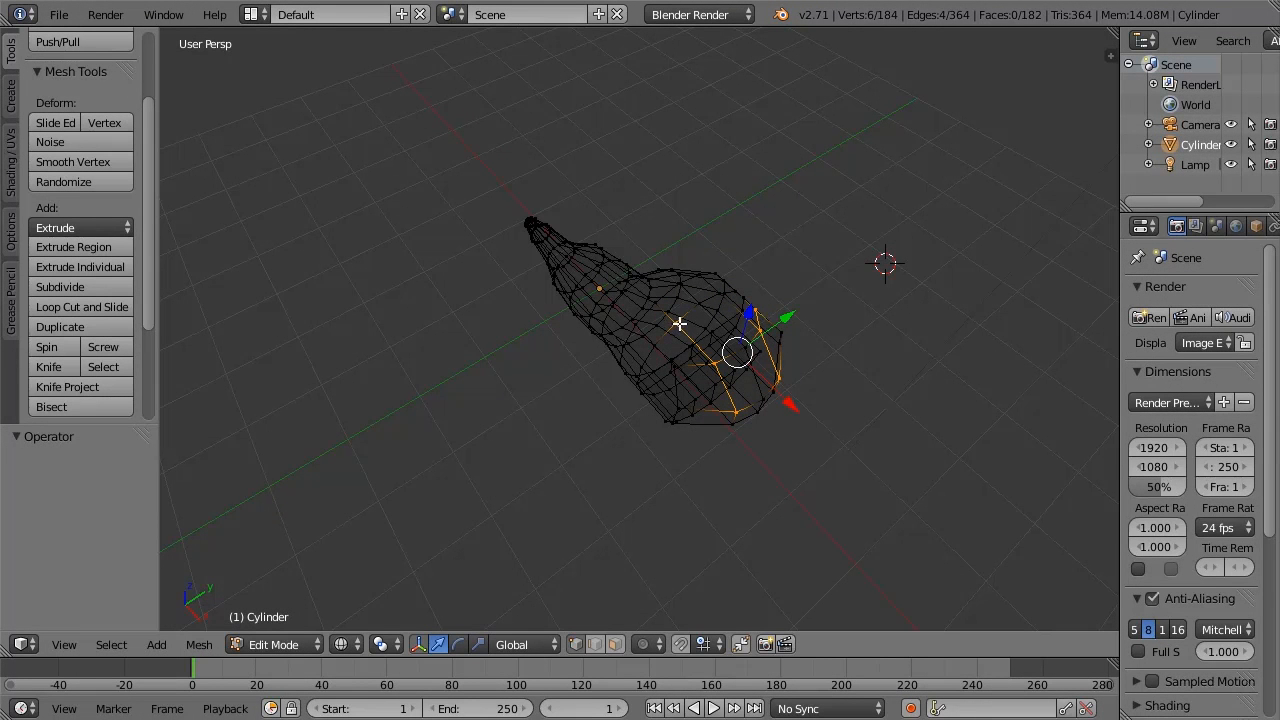
{"action": "left_click_drag", "start_coordinate": [685, 338], "coordinate": [697, 311], "text": "ctrl+shift"}
{"action": "mouse_move", "coordinate": [875, 387]}
{"action": "middle_mouse_down"}
{"action": "mouse_move", "coordinate": [854, 361]}
{"action": "mouse_move", "coordinate": [767, 352]}
{"action": "middle_mouse_up"}
{"action": "left_click_drag", "start_coordinate": [755, 332], "coordinate": [722, 350], "text": "ctrl+shift"}
{"action": "middle_click_drag", "start_coordinate": [740, 370], "coordinate": [886, 394]}
{"action": "middle_click_drag", "start_coordinate": [487, 217], "coordinate": [747, 425]}
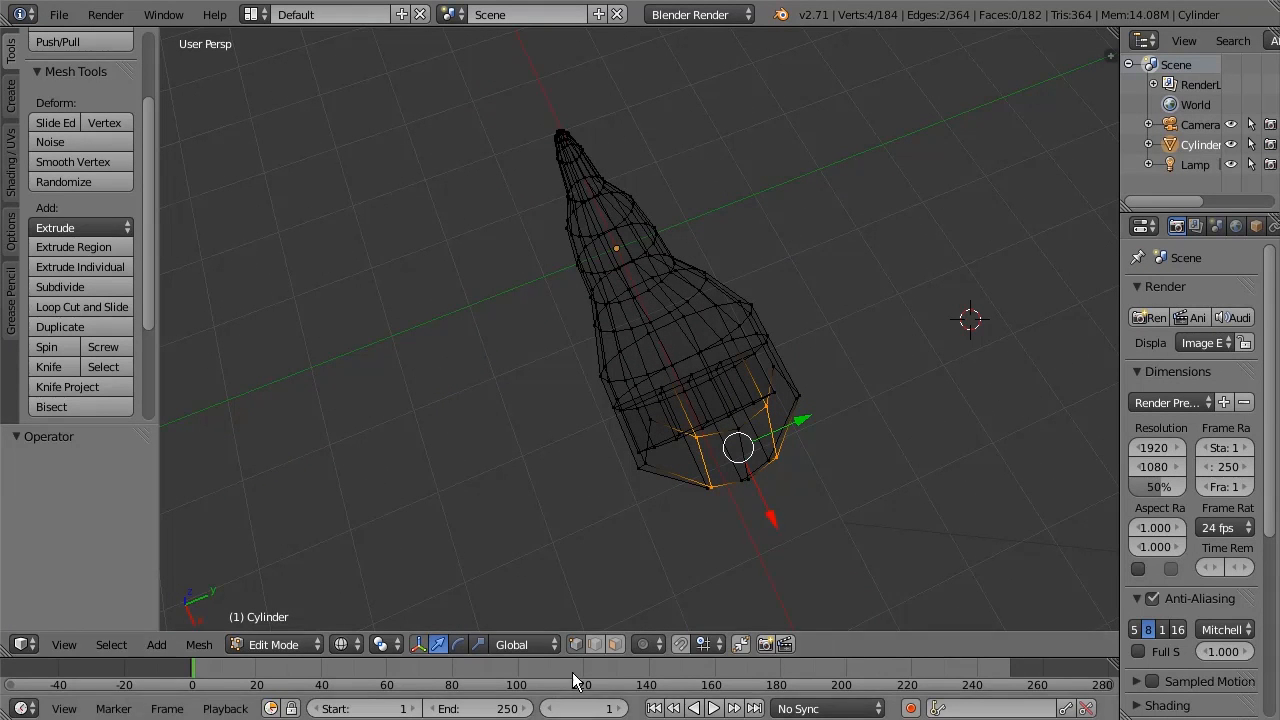
{"action": "key", "text": "s"}
{"action": "key", "text": "y"}
{"action": "left_click", "coordinate": [828, 409]}
{"action": "middle_click_drag", "start_coordinate": [809, 476], "coordinate": [994, 328]}
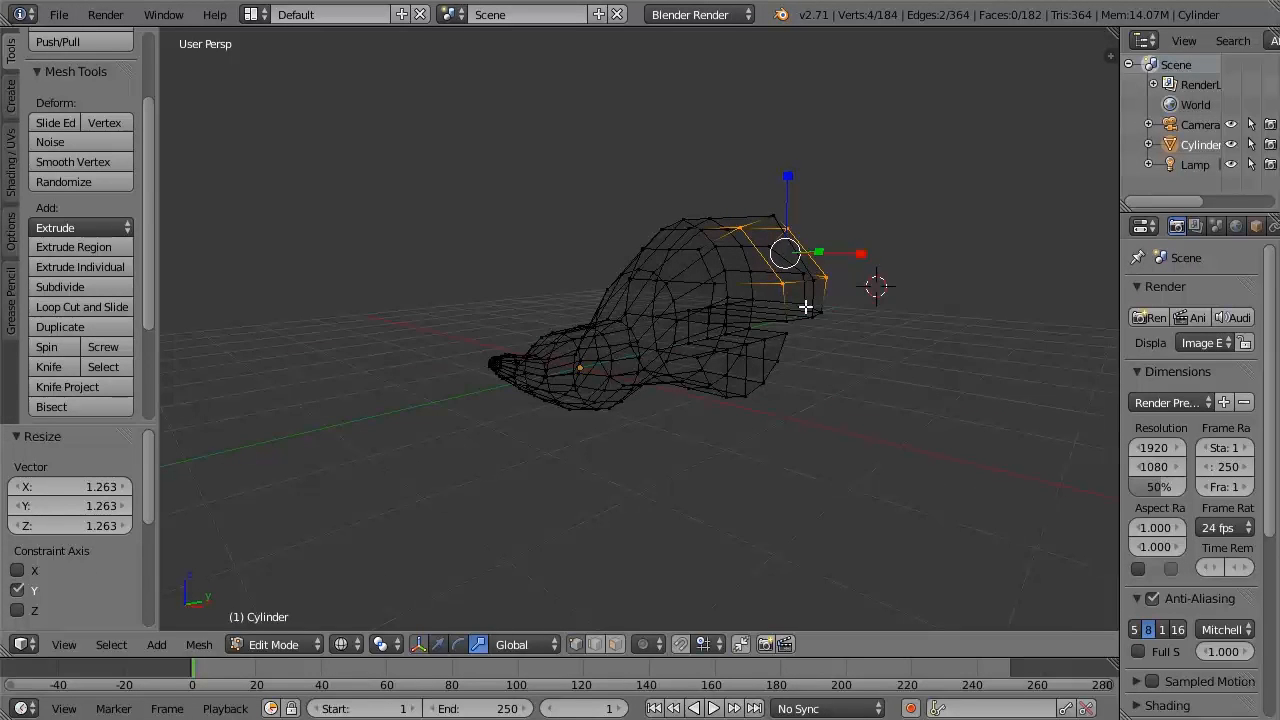
{"action": "middle_click_drag", "start_coordinate": [847, 337], "coordinate": [901, 335]}
{"action": "middle_click_drag", "start_coordinate": [774, 388], "coordinate": [820, 354]}
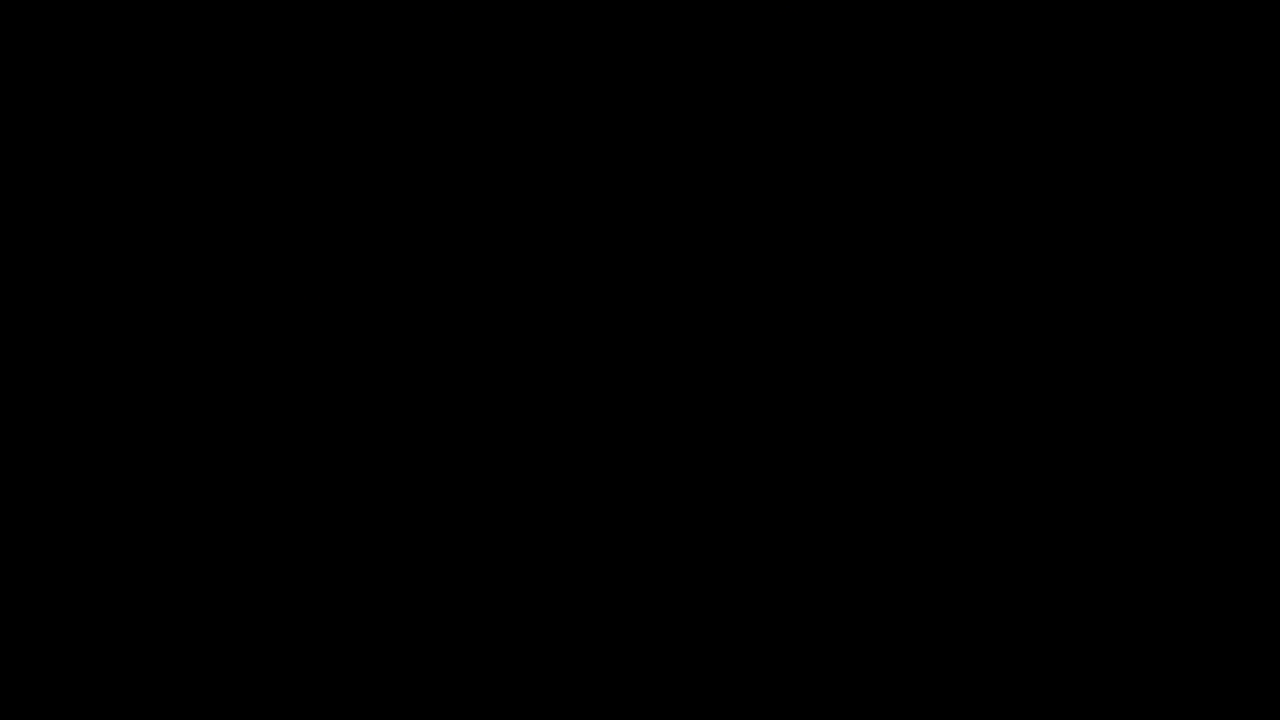